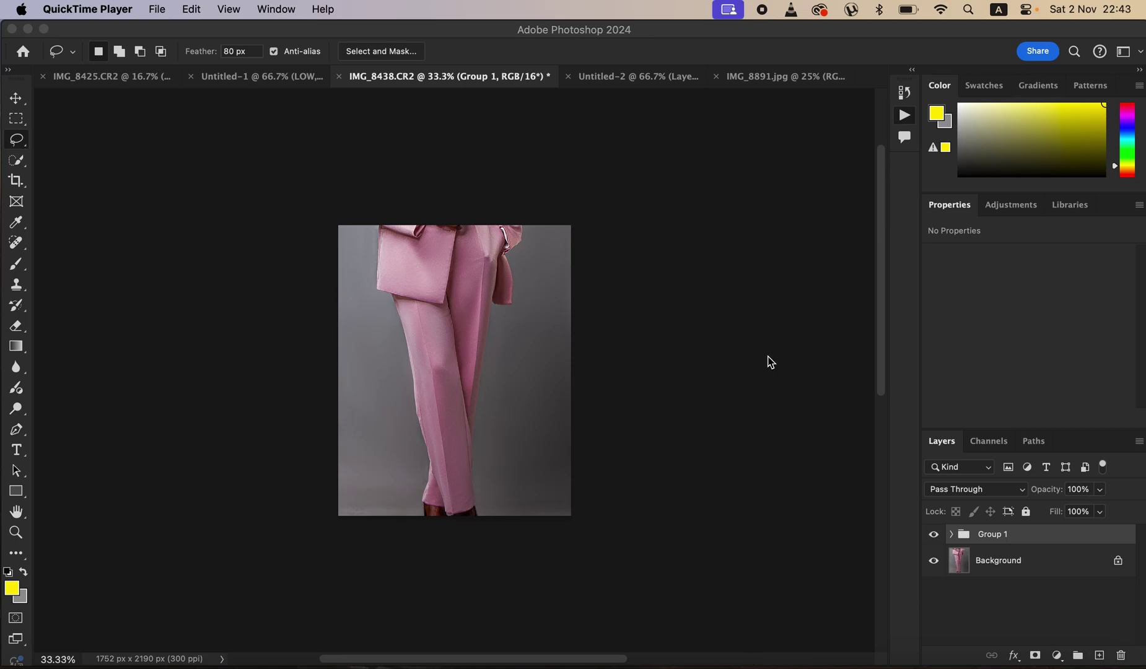
# - Toggle Group 1's visibility to compare the retouch with the original trousers
pyautogui.click(934, 539)
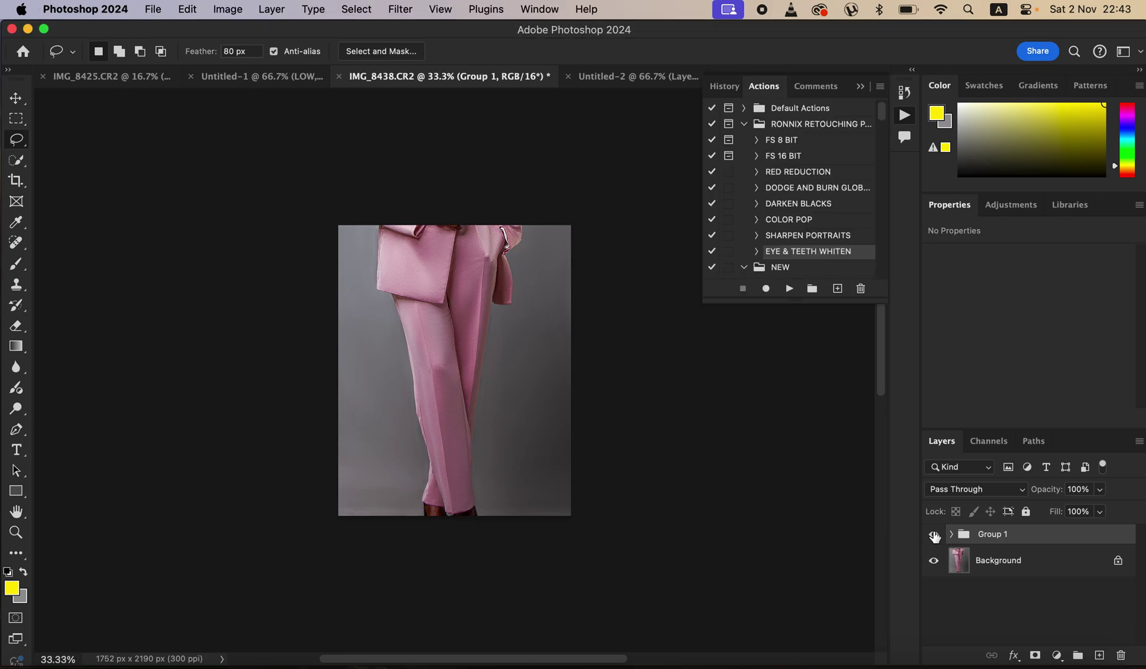
pyautogui.click(935, 536)
pyautogui.click(934, 536)
pyautogui.click(934, 535)
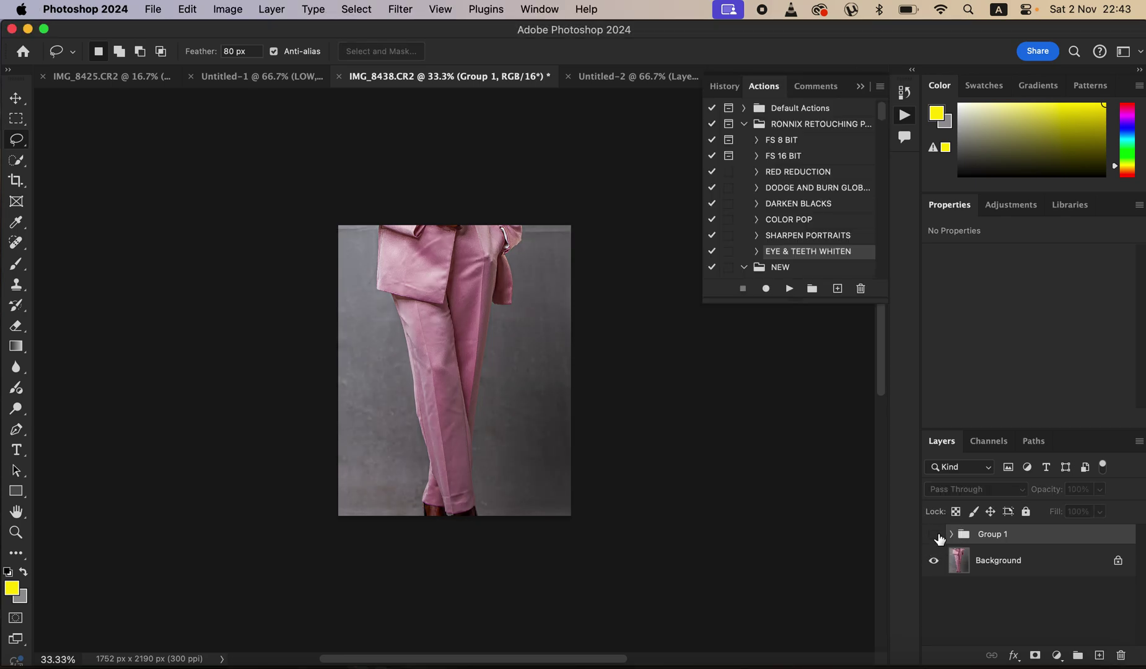
pyautogui.click(935, 535)
pyautogui.click(934, 535)
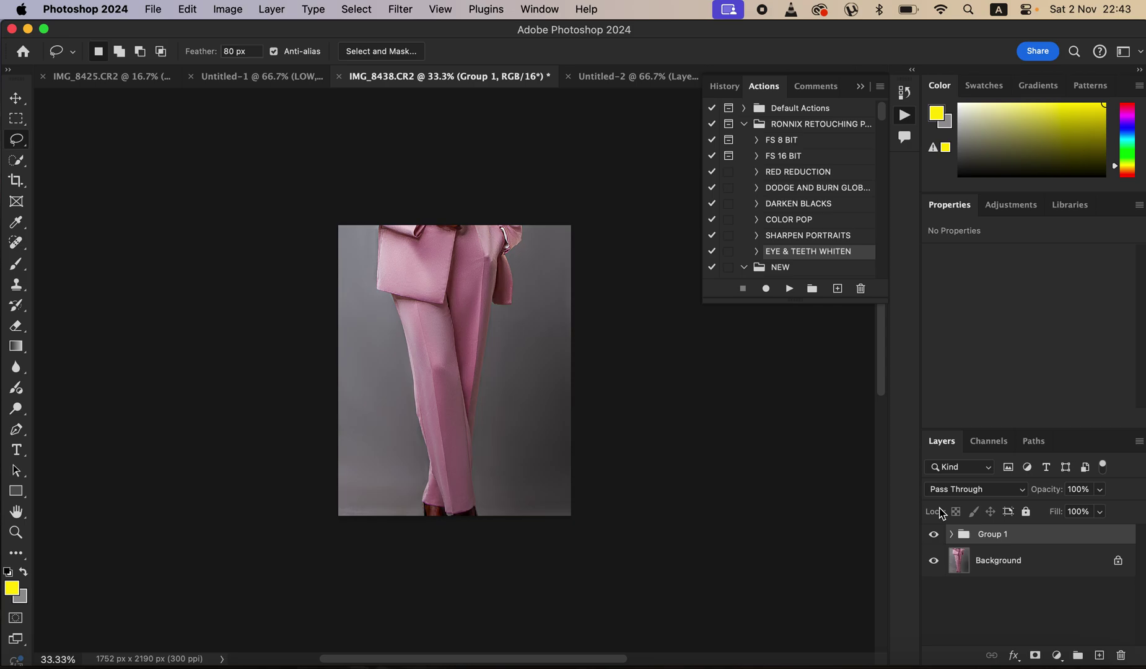
# - Zoom to 50% and compare the retouched trousers with the original again
pyautogui.press('super+equal')
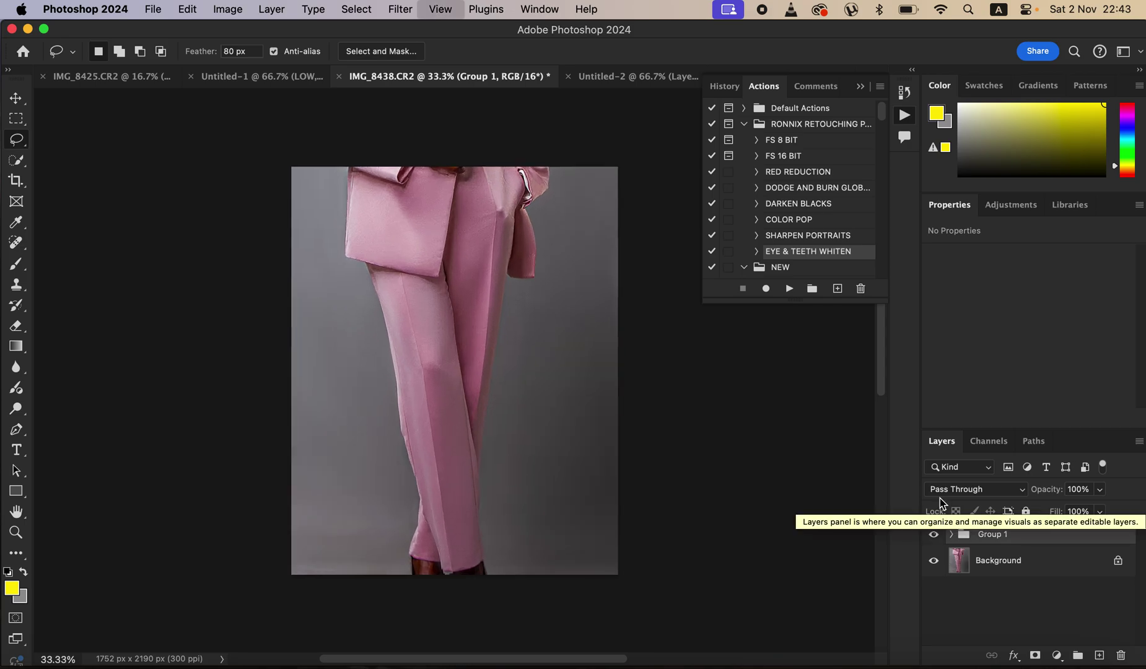
pyautogui.click(934, 537)
pyautogui.click(933, 537)
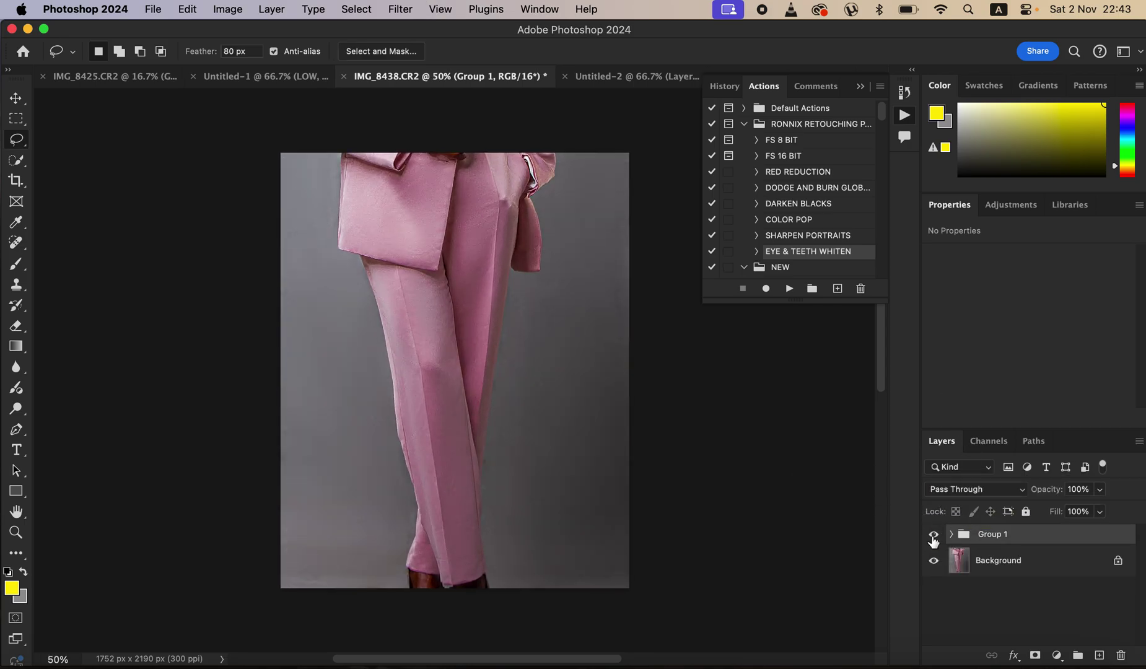
pyautogui.click(934, 536)
pyautogui.click(933, 536)
pyautogui.click(933, 536)
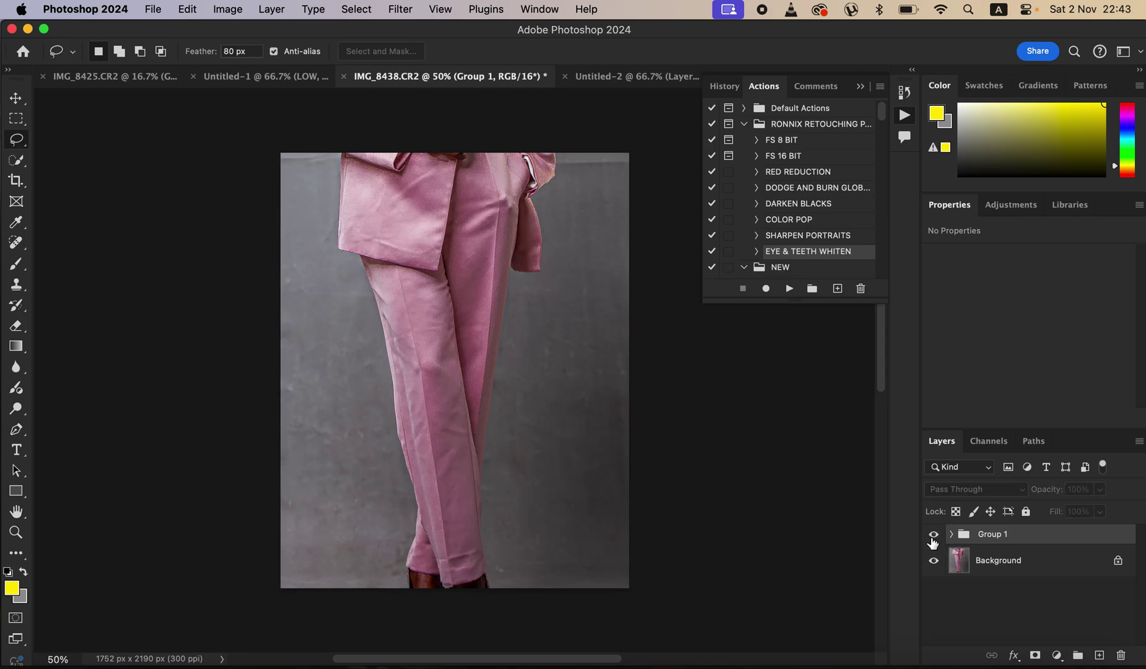
pyautogui.click(933, 536)
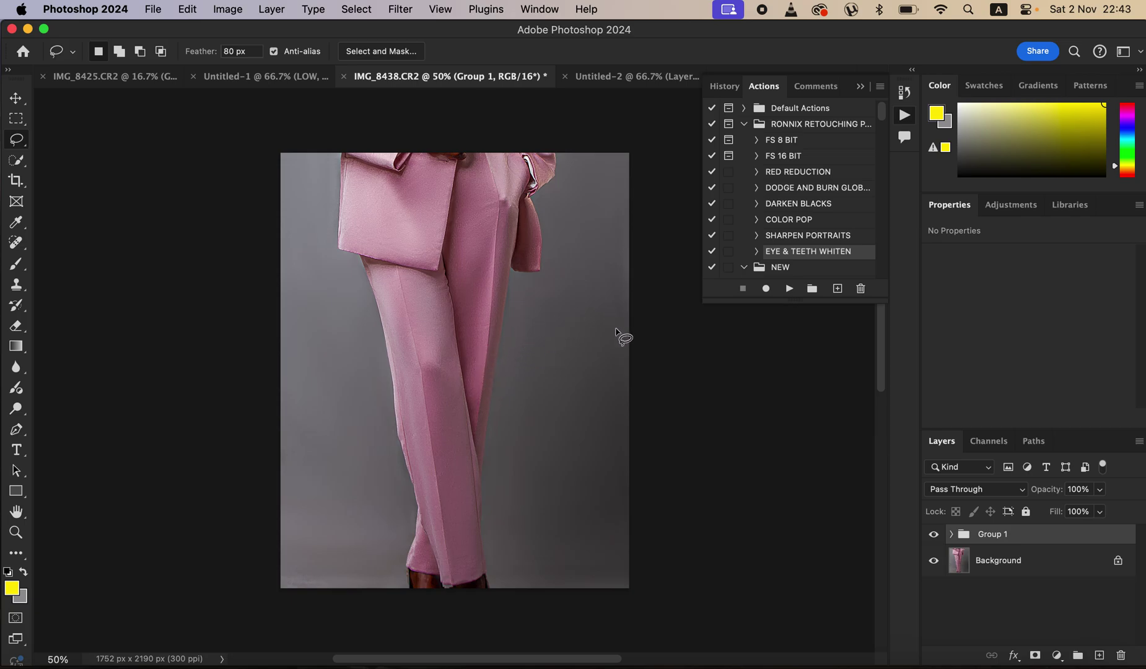
# - After a final before/after check, delete the Group 1 retouch group
pyautogui.click(935, 536)
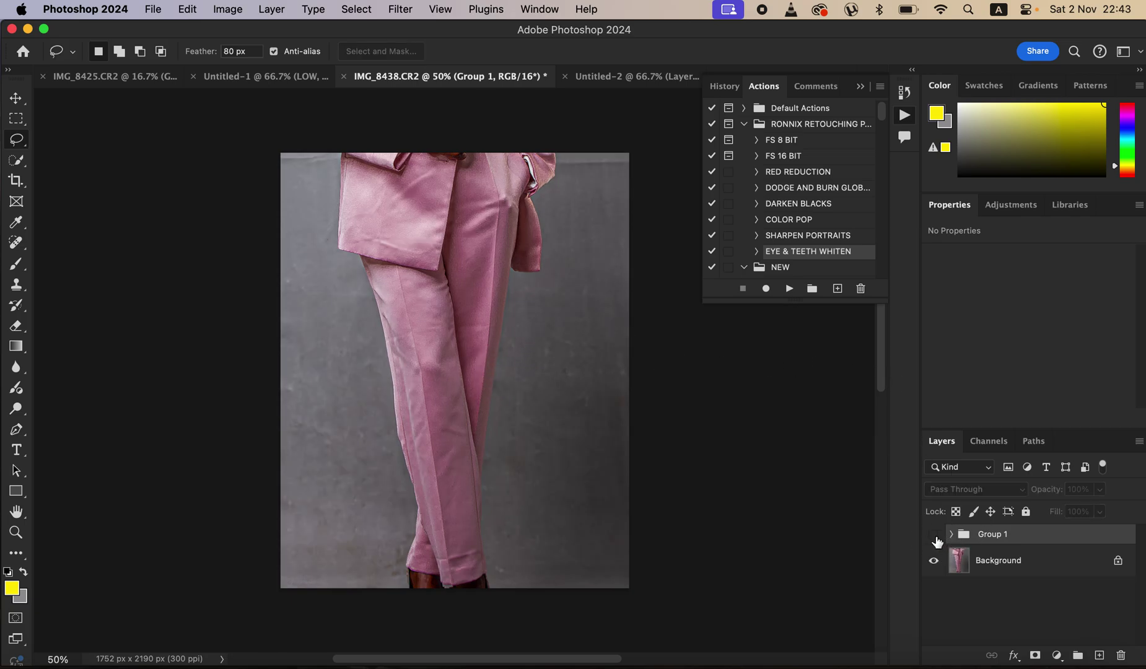
pyautogui.click(936, 537)
pyautogui.click(938, 540)
pyautogui.click(939, 540)
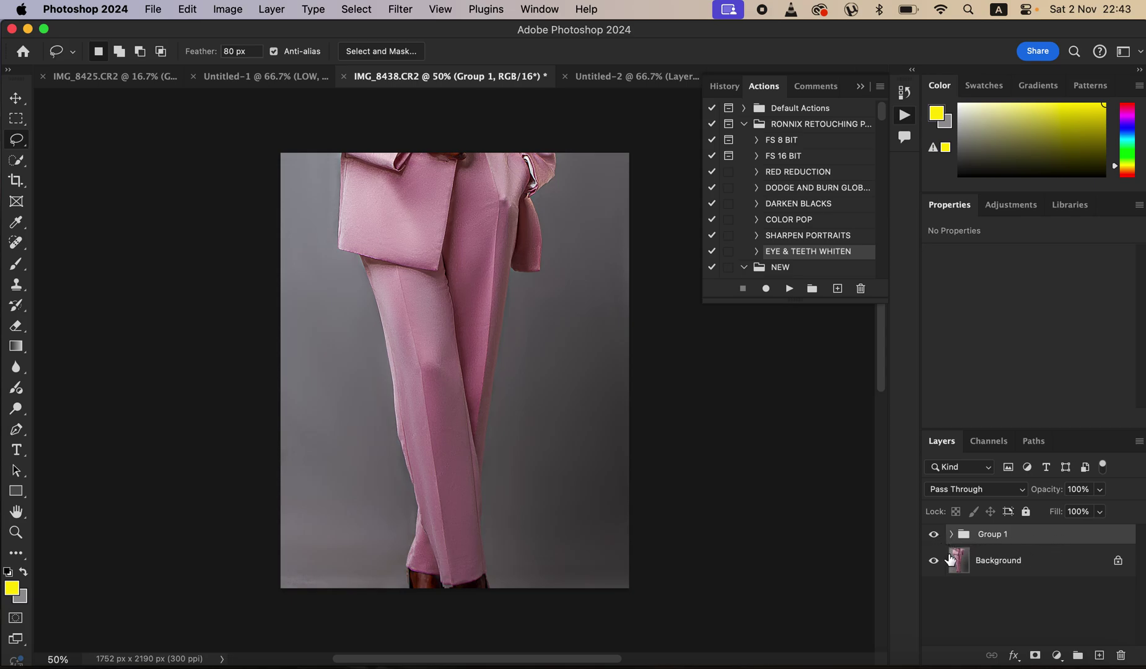
pyautogui.click(933, 536)
pyautogui.moveTo(954, 542); pyautogui.dragTo(1121, 656)
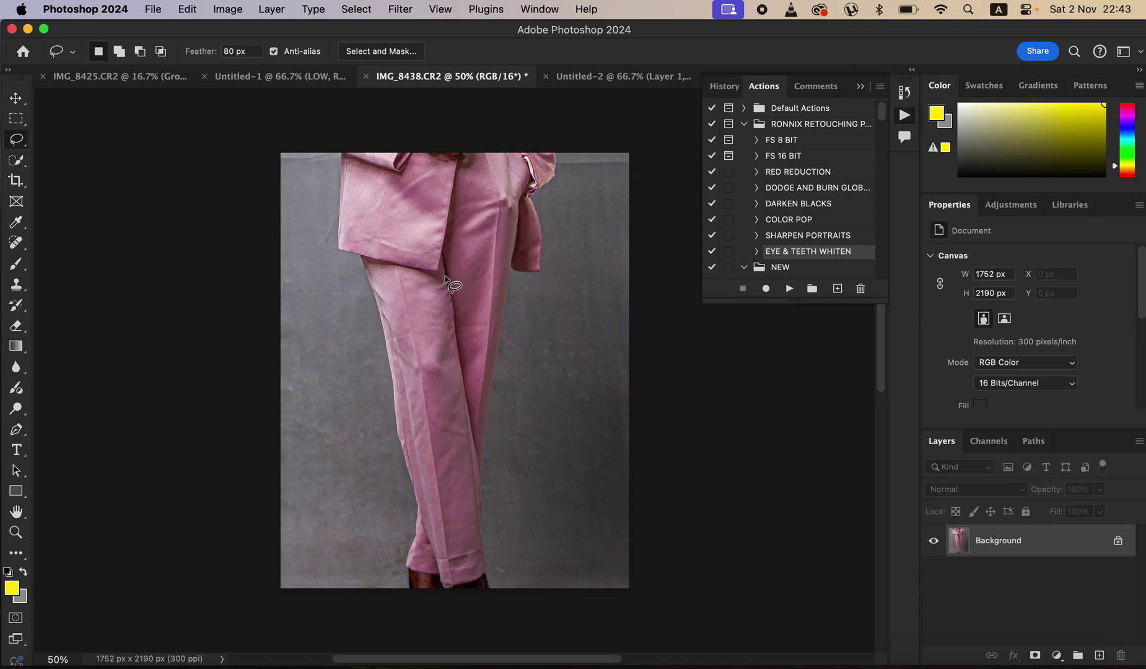
# - Pick the FS 16 BIT action in the Actions panel and start playing it
pyautogui.click(798, 160)
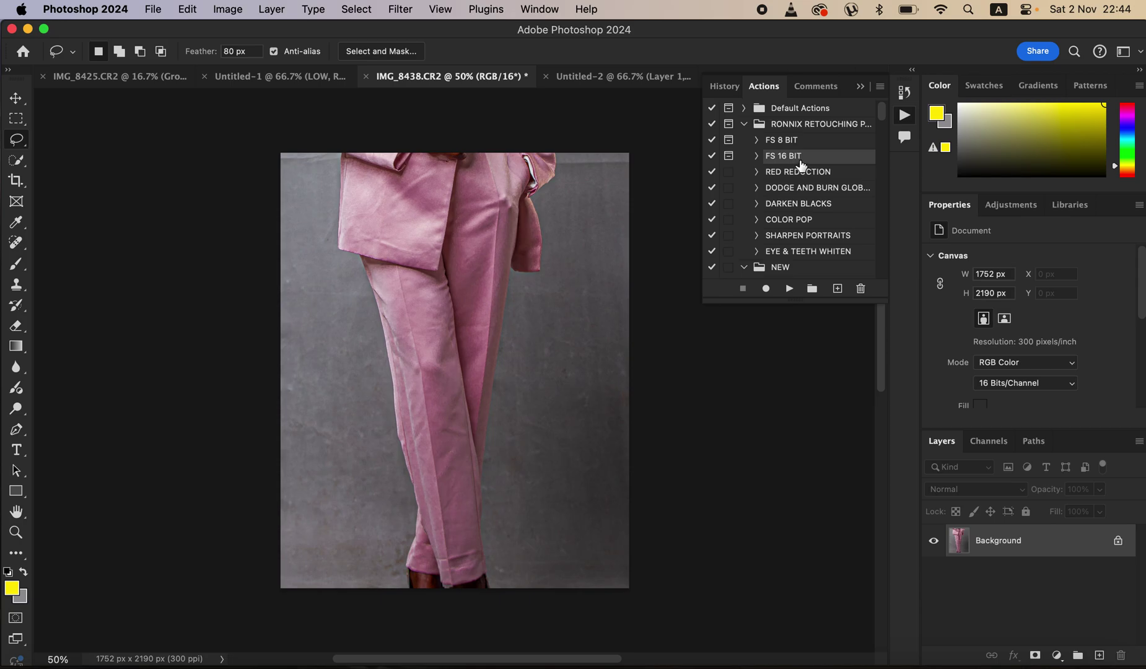
pyautogui.click(879, 87)
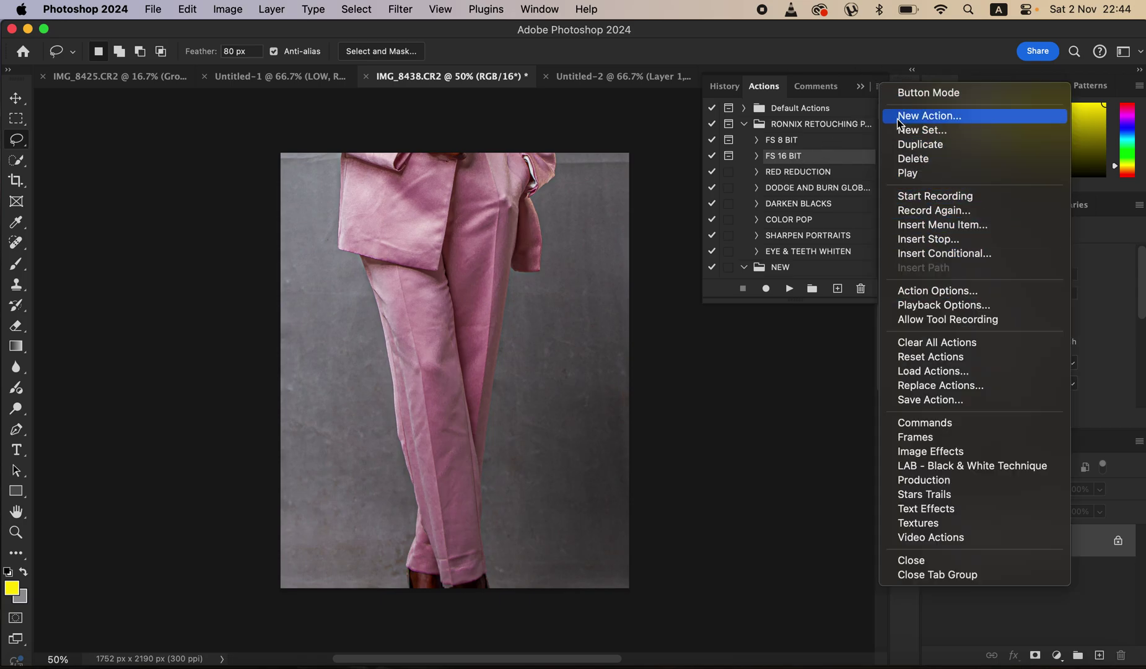
pyautogui.click(876, 73)
pyautogui.click(879, 87)
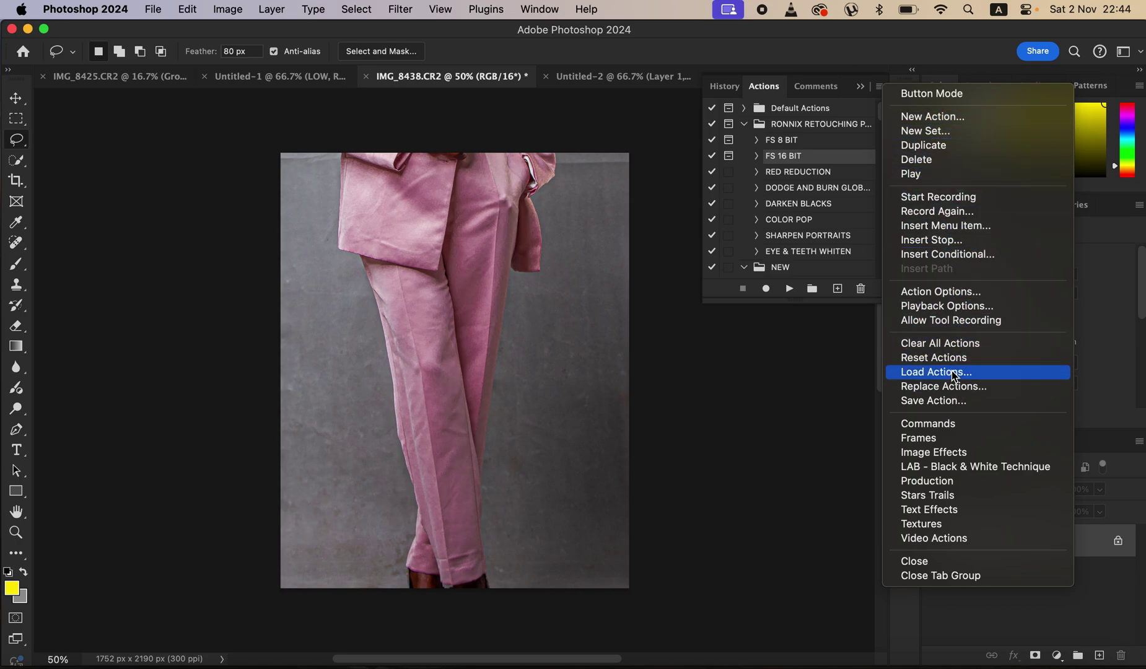
pyautogui.click(821, 405)
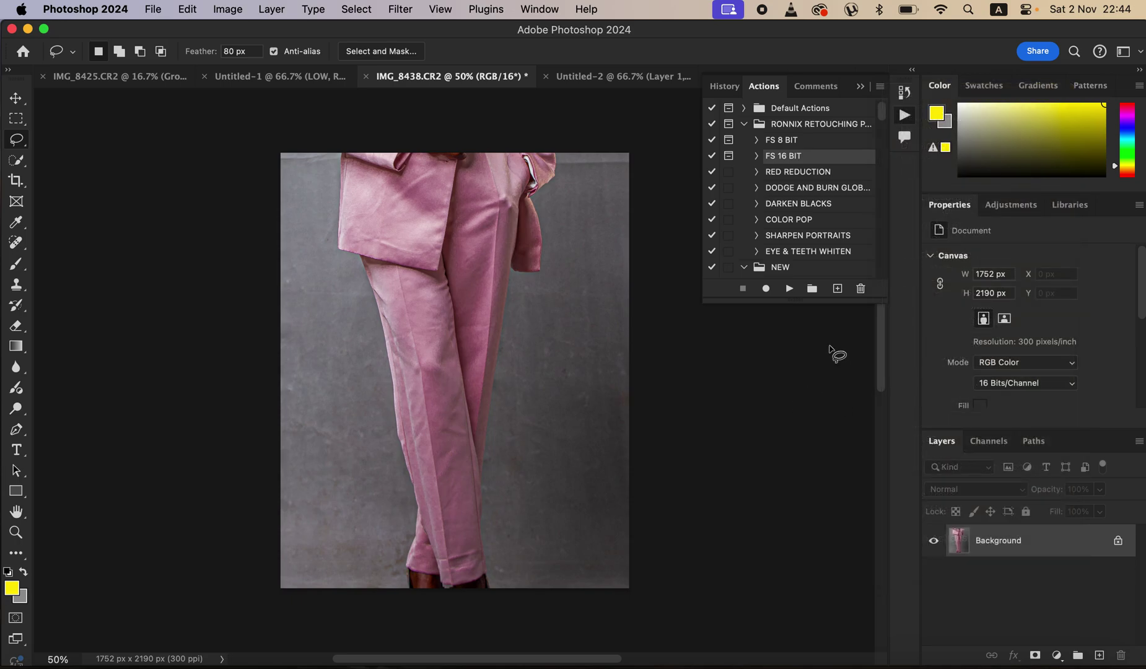
pyautogui.click(789, 288)
# - Set the action's Gaussian Blur radius to about 2.7 px, previewing the trouser fabric and jacket flap
pyautogui.moveTo(740, 359); pyautogui.dragTo(644, 372)
pyautogui.click(418, 332)
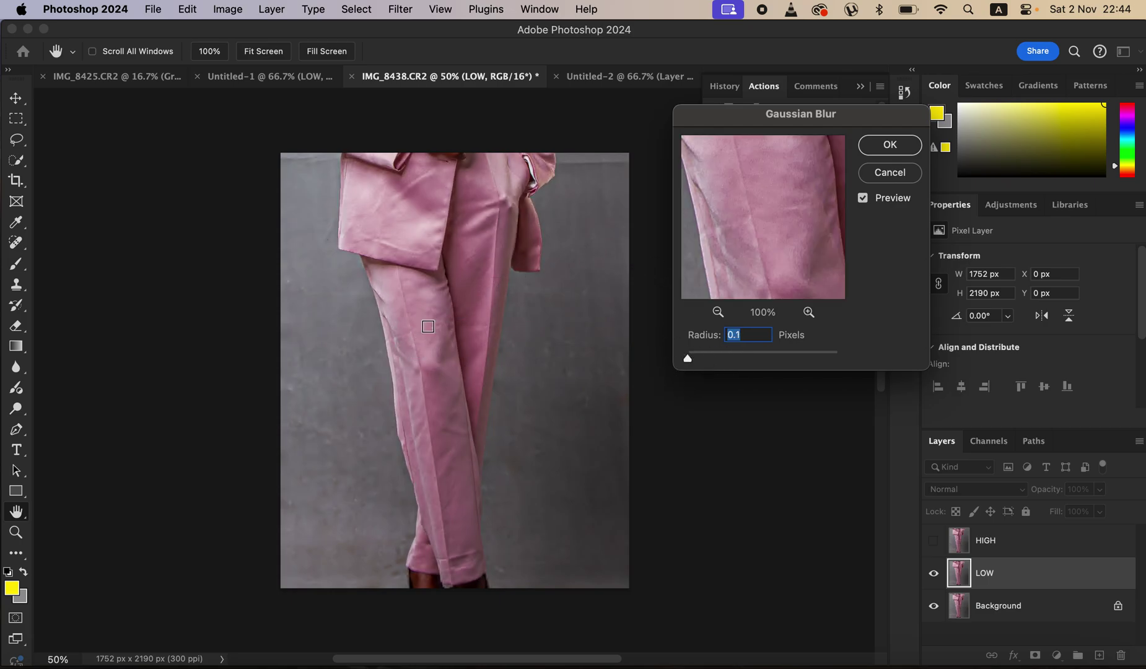
pyautogui.moveTo(742, 243); pyautogui.dragTo(747, 291)
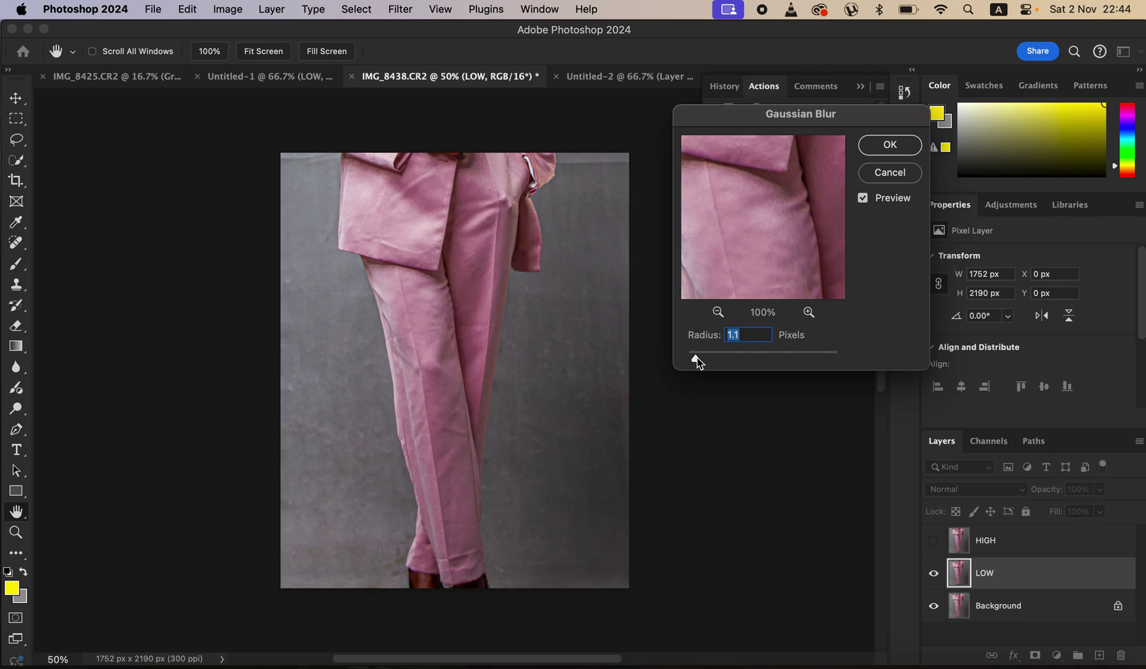
pyautogui.moveTo(696, 357); pyautogui.dragTo(709, 357)
pyautogui.click(710, 358)
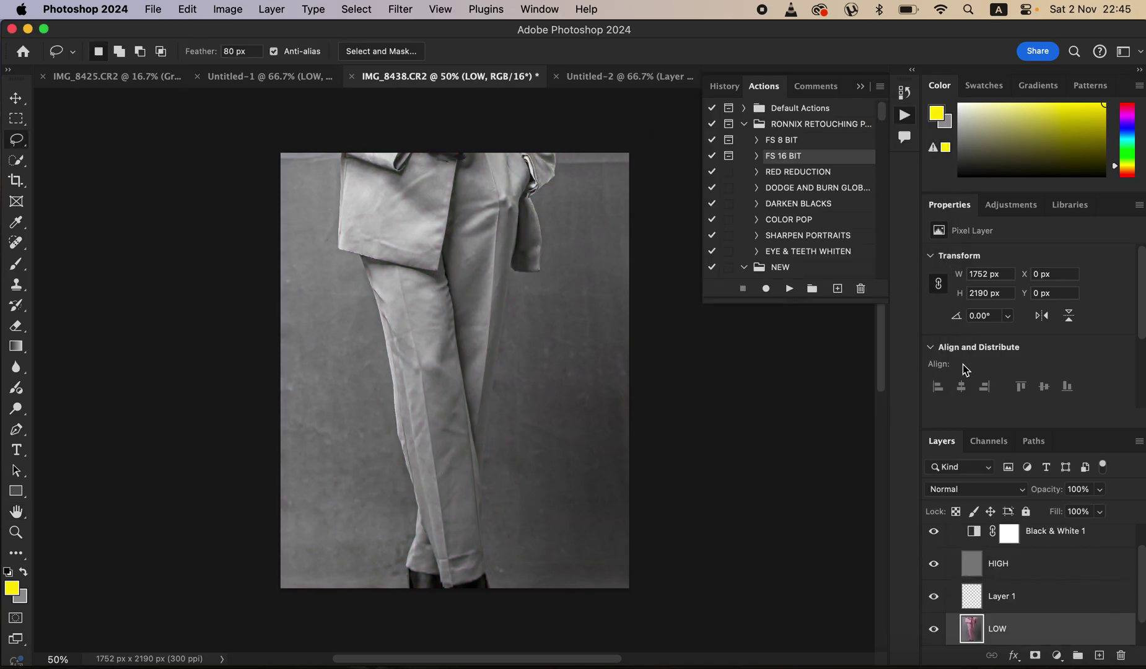
# - Delete Black & White 1, hide the HIGH layer and select the LOW layer
pyautogui.click(1071, 530)
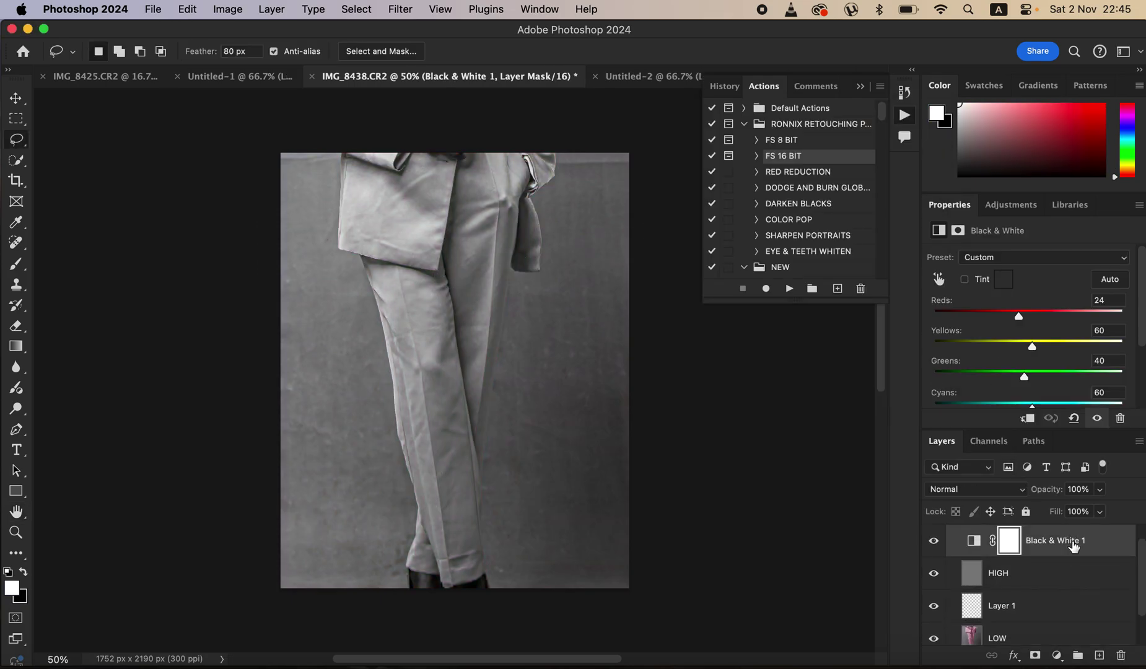
pyautogui.moveTo(1093, 549); pyautogui.dragTo(1121, 655)
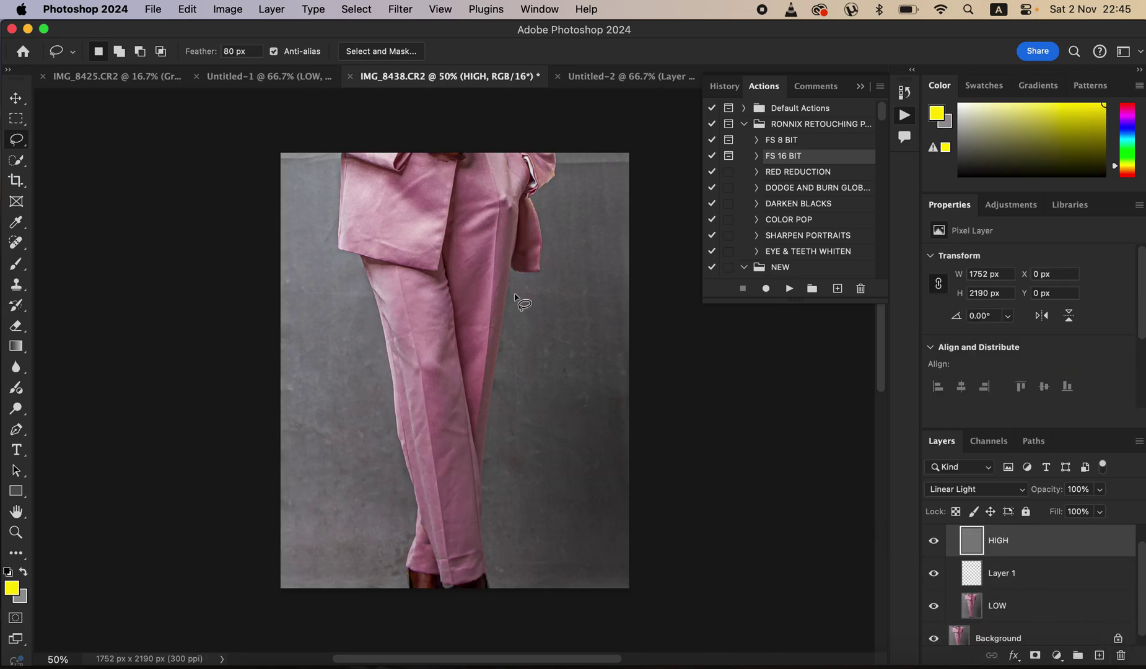
pyautogui.click(935, 543)
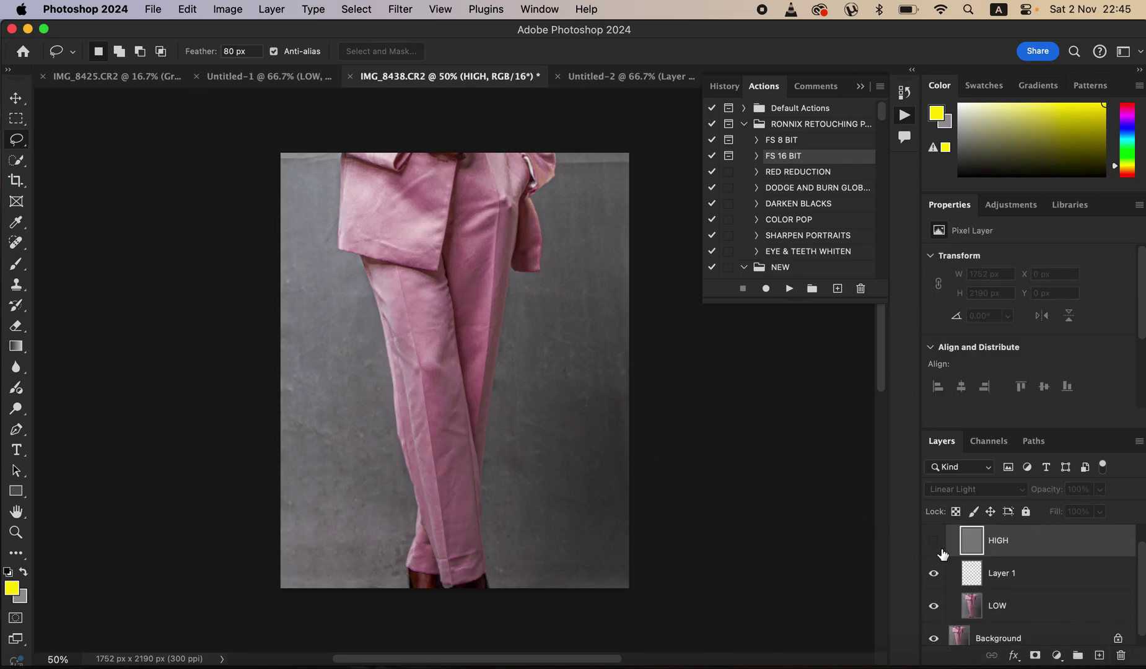
pyautogui.click(1031, 609)
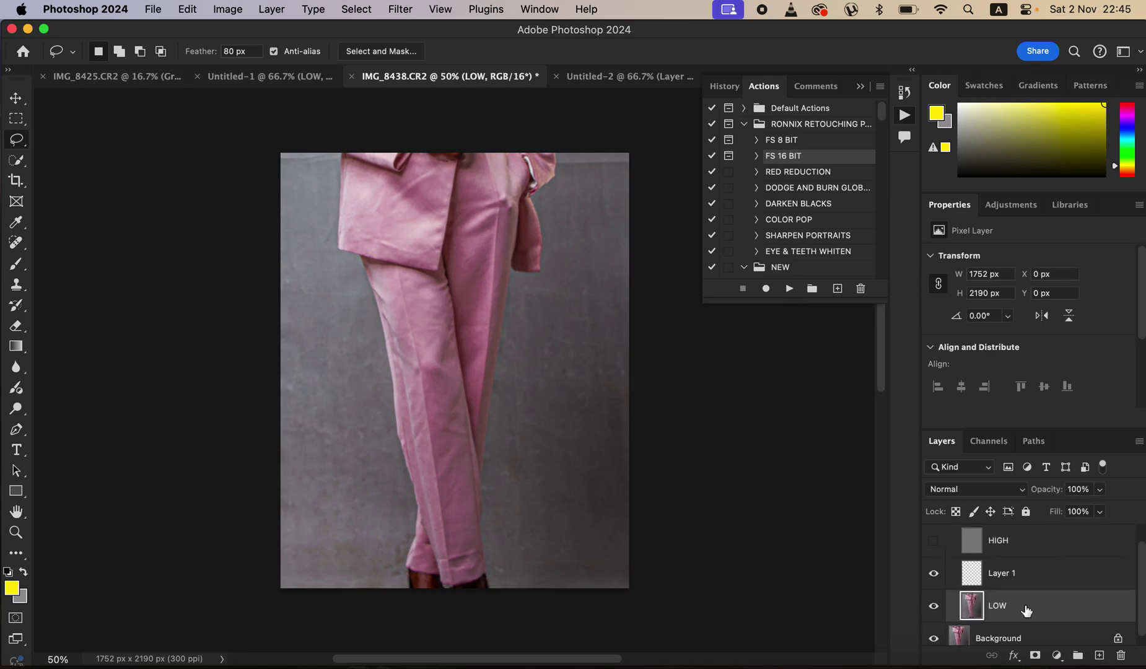
# - Switch to the Mixer Brush and set it to clean the brush after every stroke
pyautogui.click(19, 266)
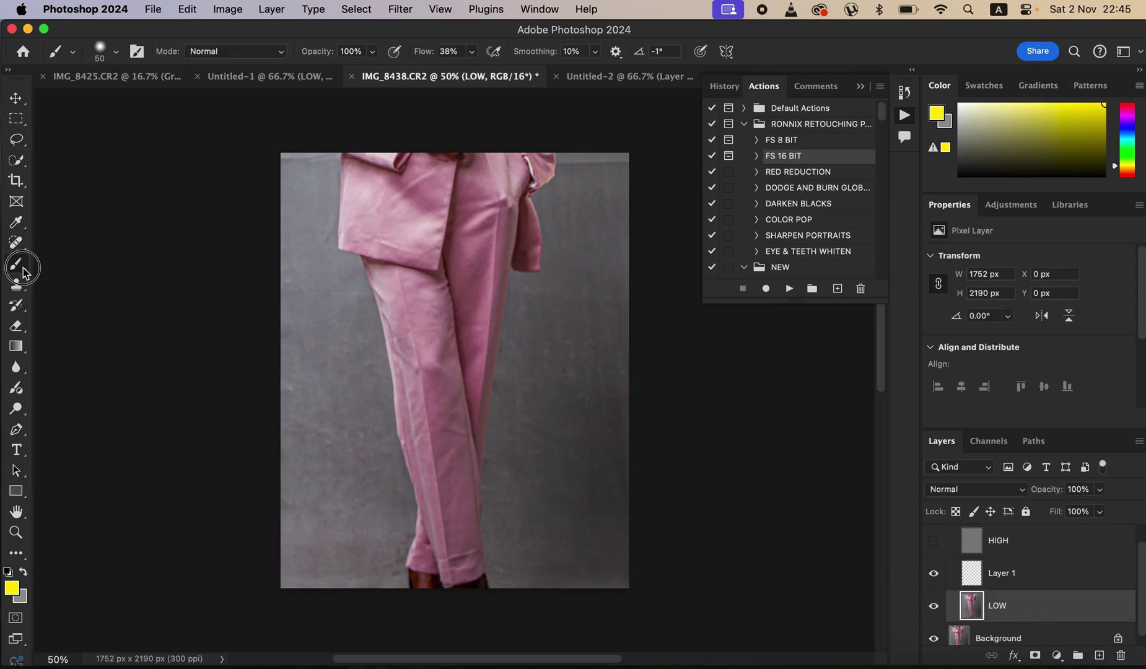
pyautogui.rightClick(19, 268)
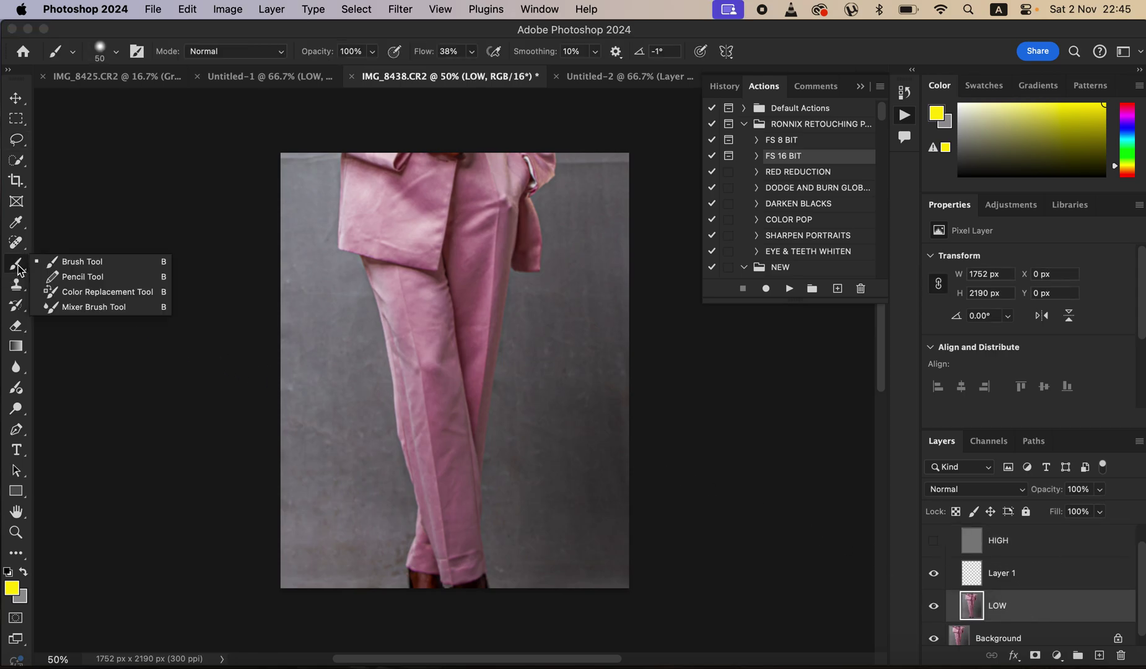
pyautogui.click(75, 307)
pyautogui.click(116, 55)
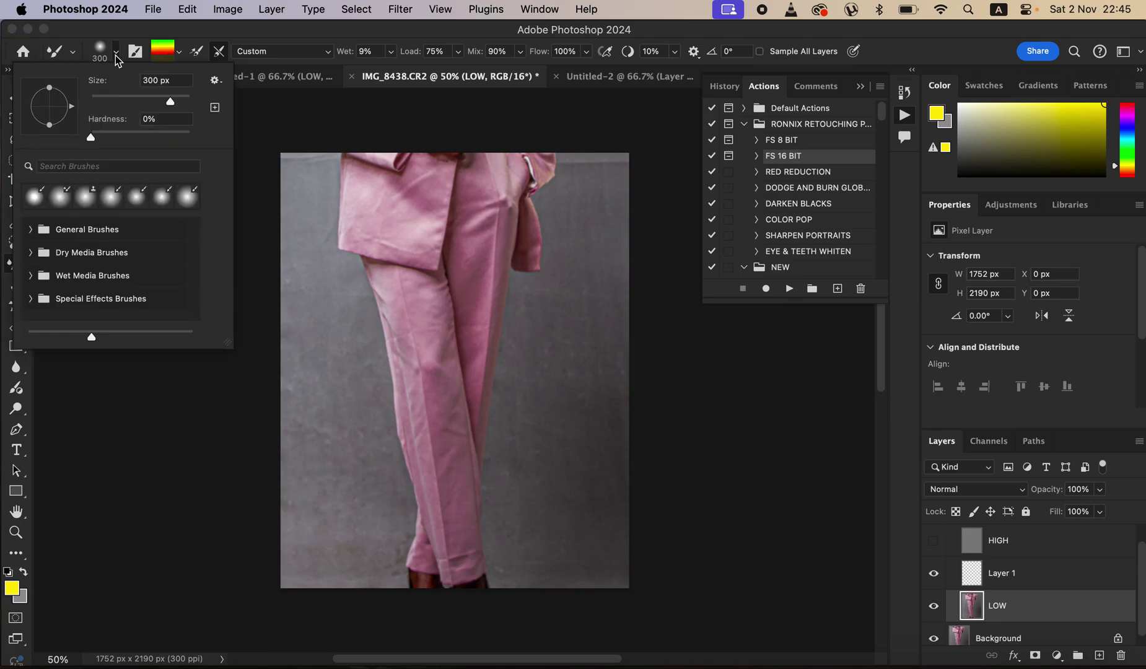
pyautogui.click(116, 55)
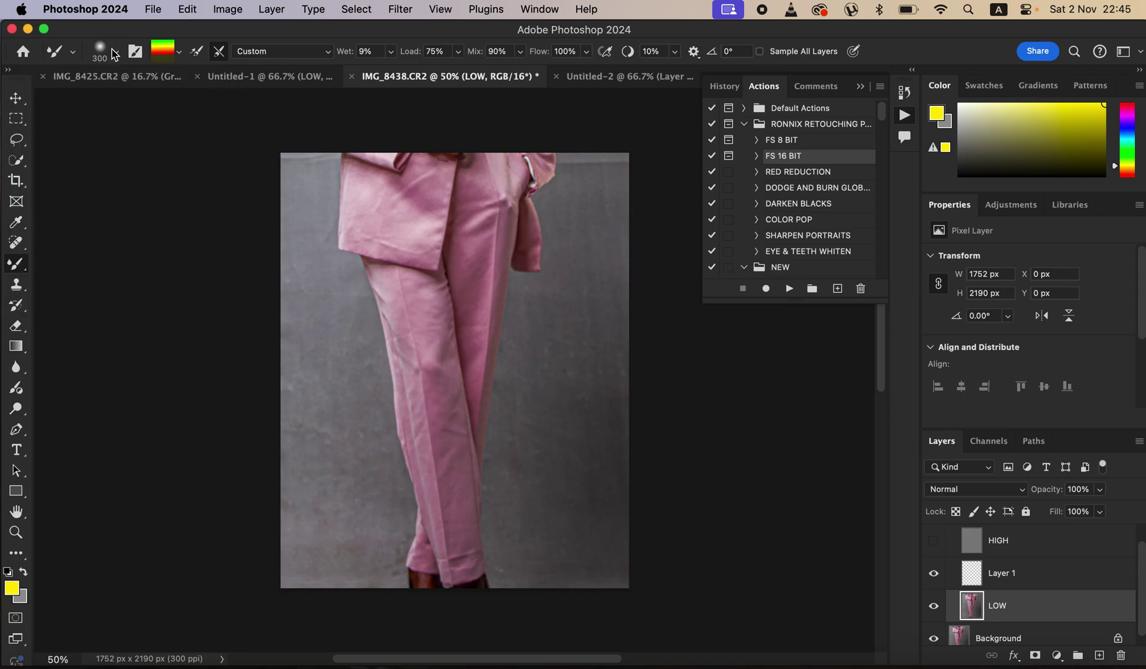
pyautogui.click(178, 54)
pyautogui.click(184, 88)
pyautogui.click(224, 52)
# - Resize the Mixer Brush to 125 px and load it with a trouser fabric sample
pyautogui.press('[')
pyautogui.press('[')
pyautogui.press('[')
pyautogui.keyDown('alt'); pyautogui.click(517, 270); pyautogui.keyUp('alt')
pyautogui.press('[')
pyautogui.press('[')
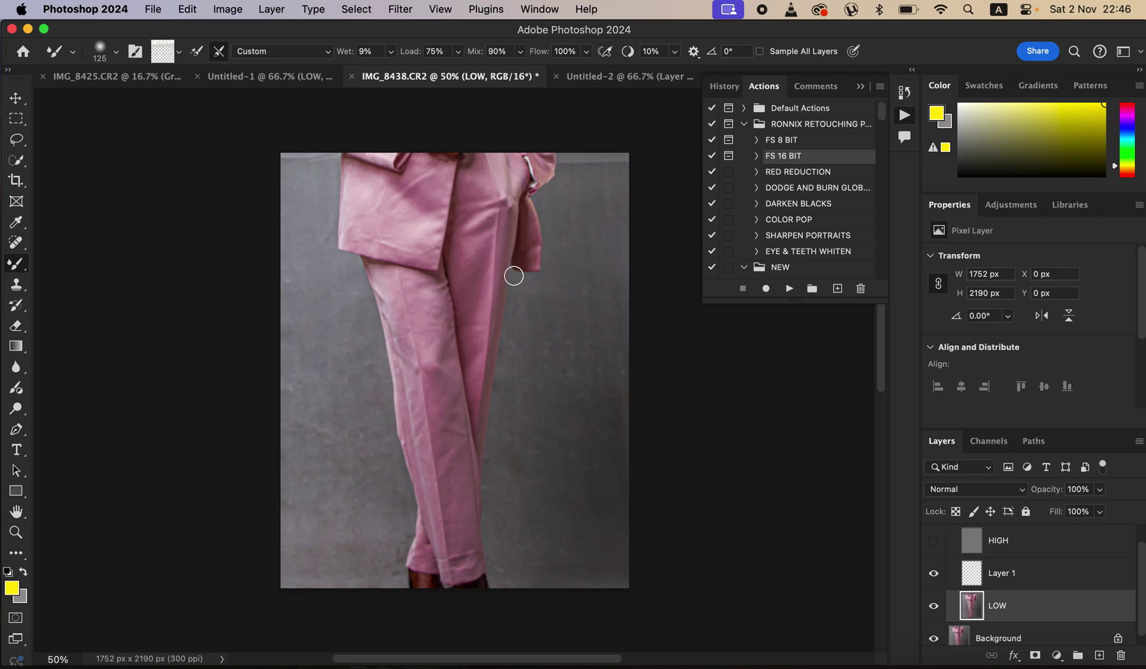
pyautogui.press(']')
pyautogui.keyDown('alt'); pyautogui.click(437, 302); pyautogui.keyUp('alt')
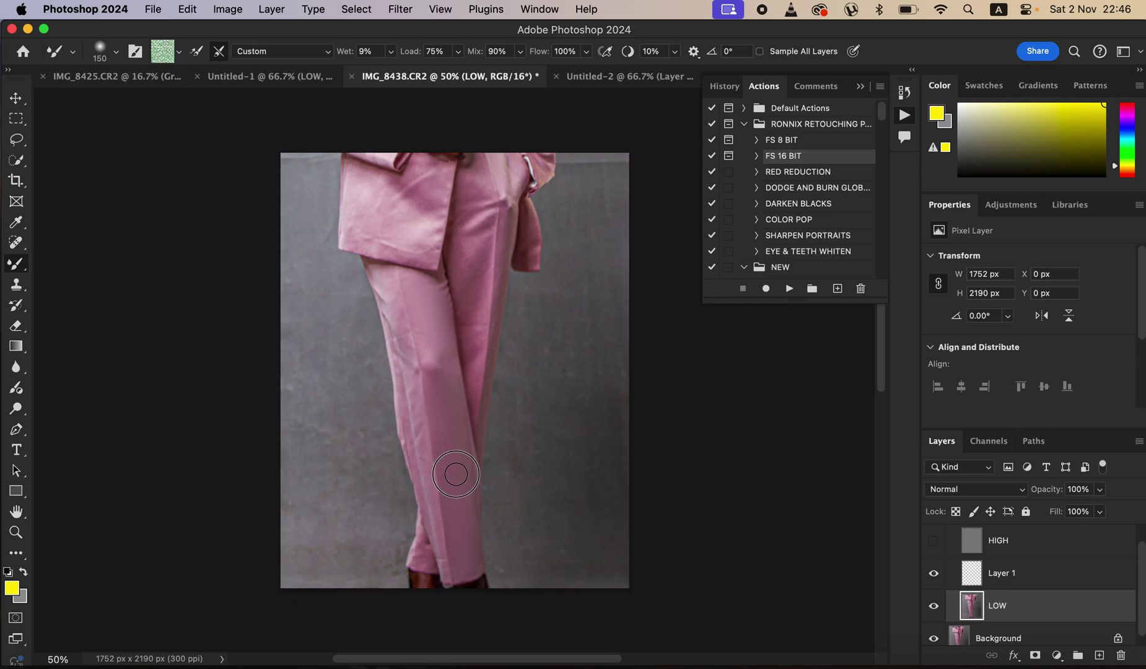
pyautogui.press('[')
pyautogui.keyDown('alt'); pyautogui.click(434, 344); pyautogui.keyUp('alt')
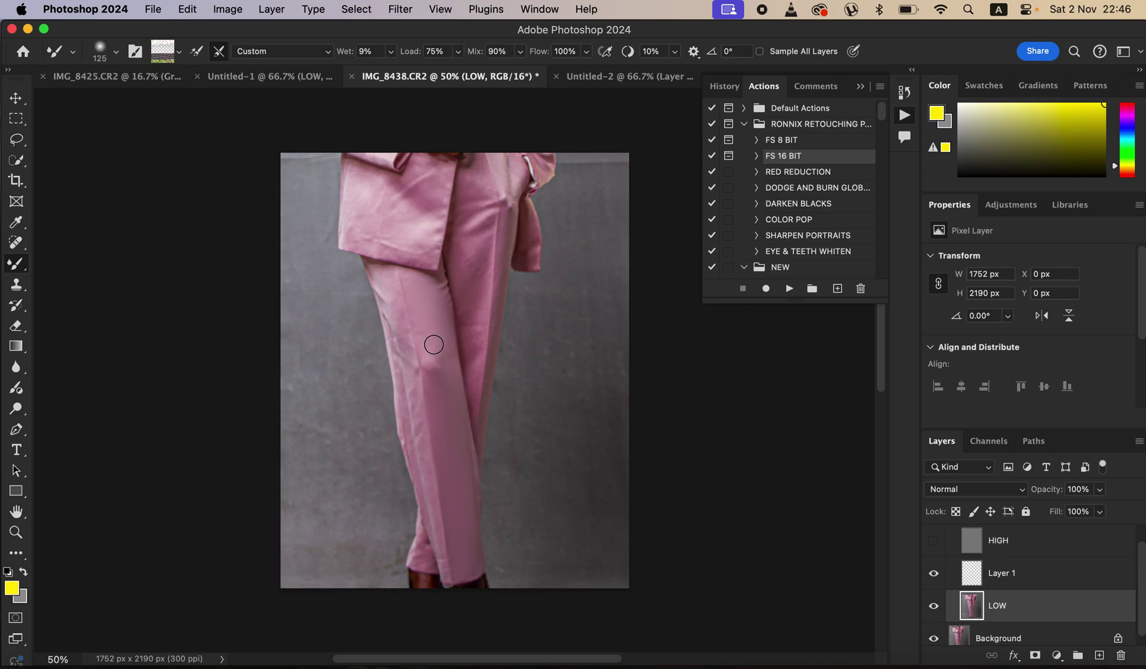
# - Blend the LOW layer's thigh and trouser legs into smooth pink tones up to the jacket hem
pyautogui.moveTo(392, 305)
pyautogui.mouseDown()
pyautogui.moveTo(407, 356)
pyautogui.moveTo(386, 284)
pyautogui.moveTo(415, 395)
pyautogui.mouseUp()
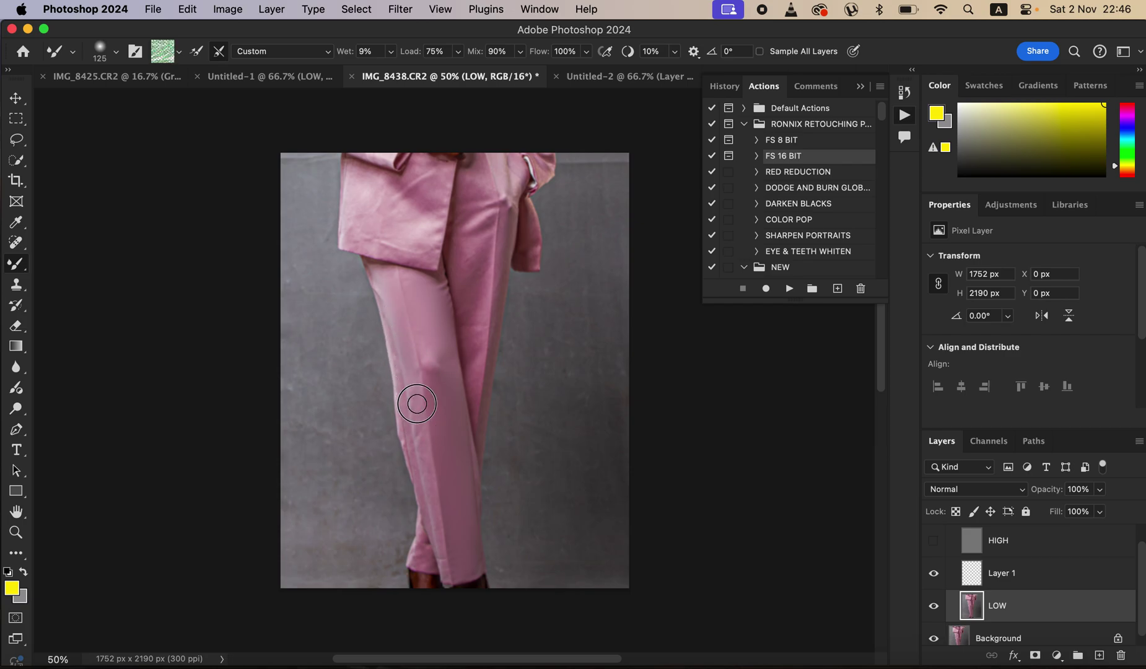
pyautogui.moveTo(430, 479)
pyautogui.mouseDown()
pyautogui.moveTo(396, 366)
pyautogui.moveTo(438, 545)
pyautogui.moveTo(431, 333)
pyautogui.moveTo(479, 269)
pyautogui.moveTo(480, 245)
pyautogui.moveTo(478, 338)
pyautogui.moveTo(465, 267)
pyautogui.moveTo(479, 223)
pyautogui.moveTo(463, 236)
pyautogui.moveTo(504, 238)
pyautogui.moveTo(494, 355)
pyautogui.mouseUp()
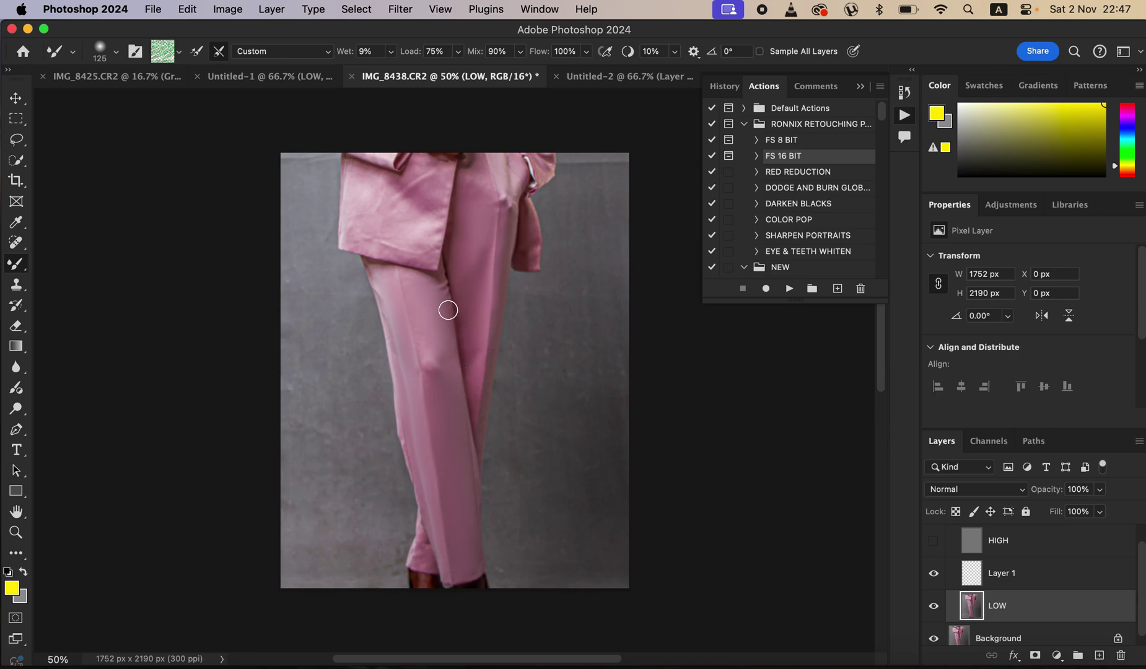
pyautogui.moveTo(448, 310)
pyautogui.mouseDown()
pyautogui.moveTo(440, 304)
pyautogui.moveTo(440, 328)
pyautogui.mouseUp()
pyautogui.moveTo(440, 539)
pyautogui.mouseDown()
pyautogui.moveTo(428, 558)
pyautogui.moveTo(427, 522)
pyautogui.moveTo(425, 542)
pyautogui.moveTo(440, 527)
pyautogui.moveTo(455, 583)
pyautogui.moveTo(447, 549)
pyautogui.mouseUp()
pyautogui.moveTo(409, 244)
pyautogui.mouseDown()
pyautogui.moveTo(437, 228)
pyautogui.moveTo(433, 181)
pyautogui.moveTo(424, 175)
pyautogui.moveTo(432, 197)
pyautogui.moveTo(440, 187)
pyautogui.moveTo(429, 253)
pyautogui.moveTo(396, 209)
pyautogui.moveTo(391, 235)
pyautogui.moveTo(380, 222)
pyautogui.moveTo(362, 232)
pyautogui.moveTo(414, 248)
pyautogui.moveTo(379, 243)
pyautogui.moveTo(359, 179)
pyautogui.moveTo(389, 194)
pyautogui.moveTo(414, 178)
pyautogui.moveTo(414, 202)
pyautogui.moveTo(422, 181)
pyautogui.moveTo(479, 189)
pyautogui.moveTo(477, 167)
pyautogui.moveTo(544, 158)
pyautogui.moveTo(530, 259)
pyautogui.moveTo(504, 223)
pyautogui.moveTo(501, 250)
pyautogui.moveTo(525, 186)
pyautogui.mouseUp()
pyautogui.moveTo(450, 296)
pyautogui.mouseDown()
pyautogui.moveTo(443, 343)
pyautogui.moveTo(425, 351)
pyautogui.moveTo(409, 284)
pyautogui.moveTo(417, 250)
pyautogui.moveTo(396, 296)
pyautogui.mouseUp()
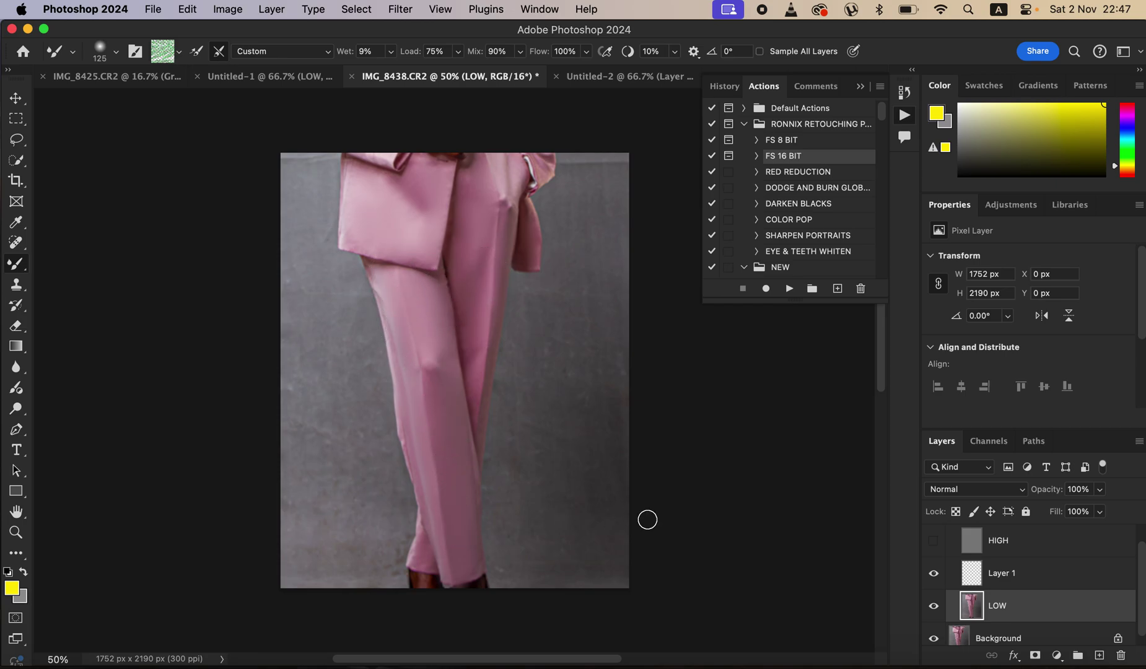
# - Show the HIGH texture layer again and compare the trousers with and without texture
pyautogui.click(935, 545)
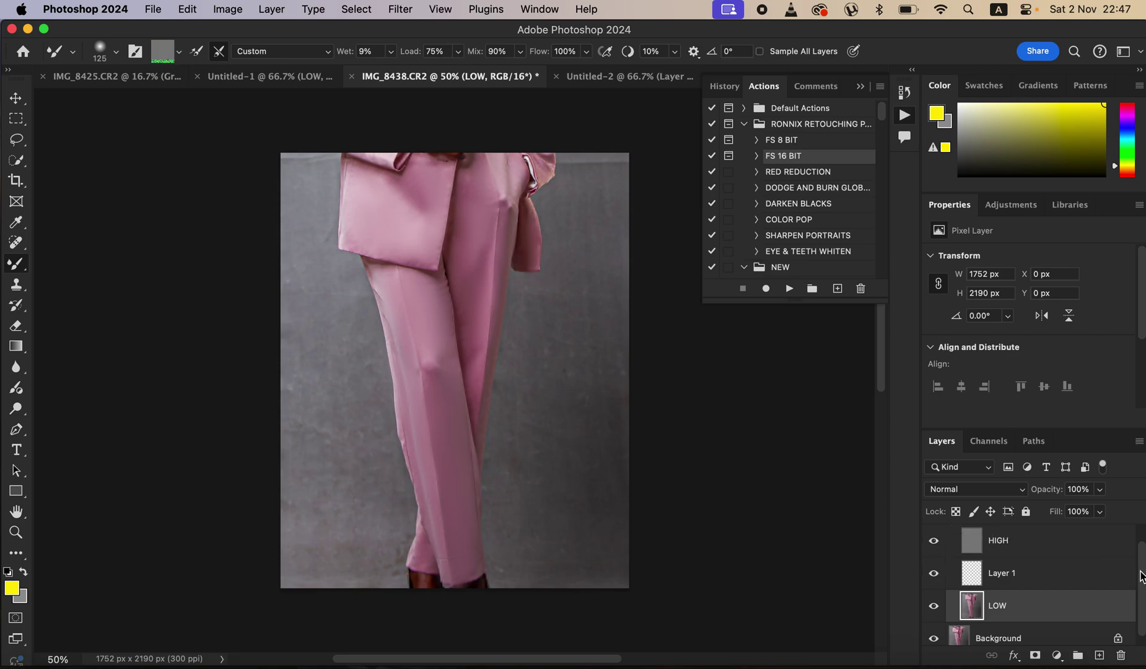
pyautogui.moveTo(1142, 576); pyautogui.dragTo(1140, 551)
pyautogui.click(934, 536)
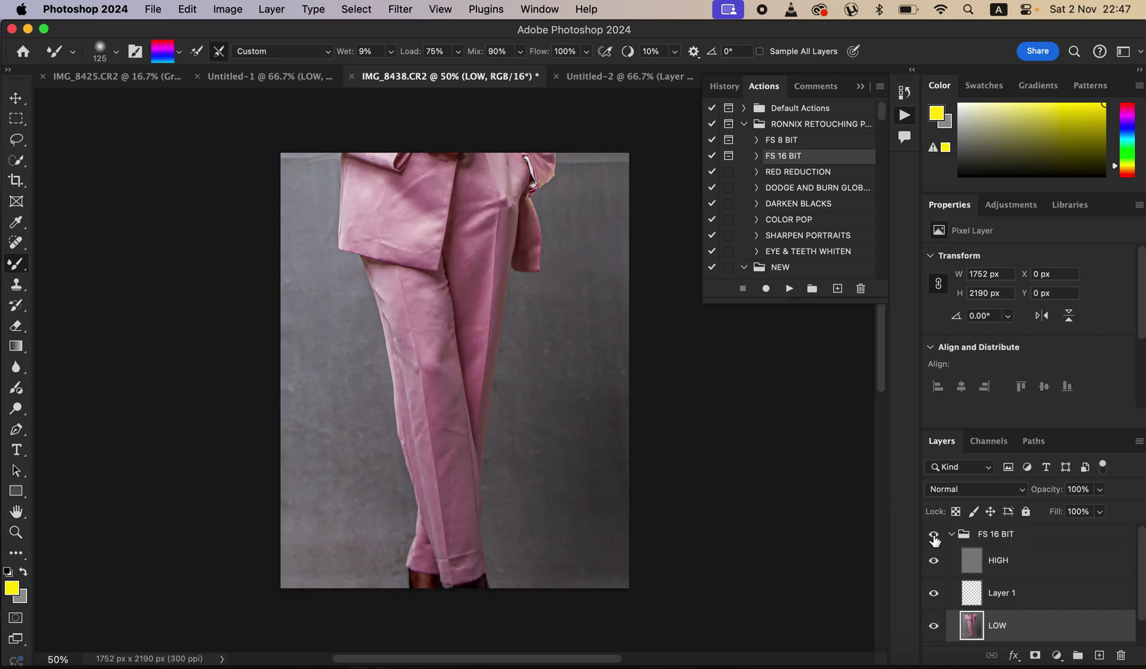
pyautogui.click(935, 536)
pyautogui.click(934, 537)
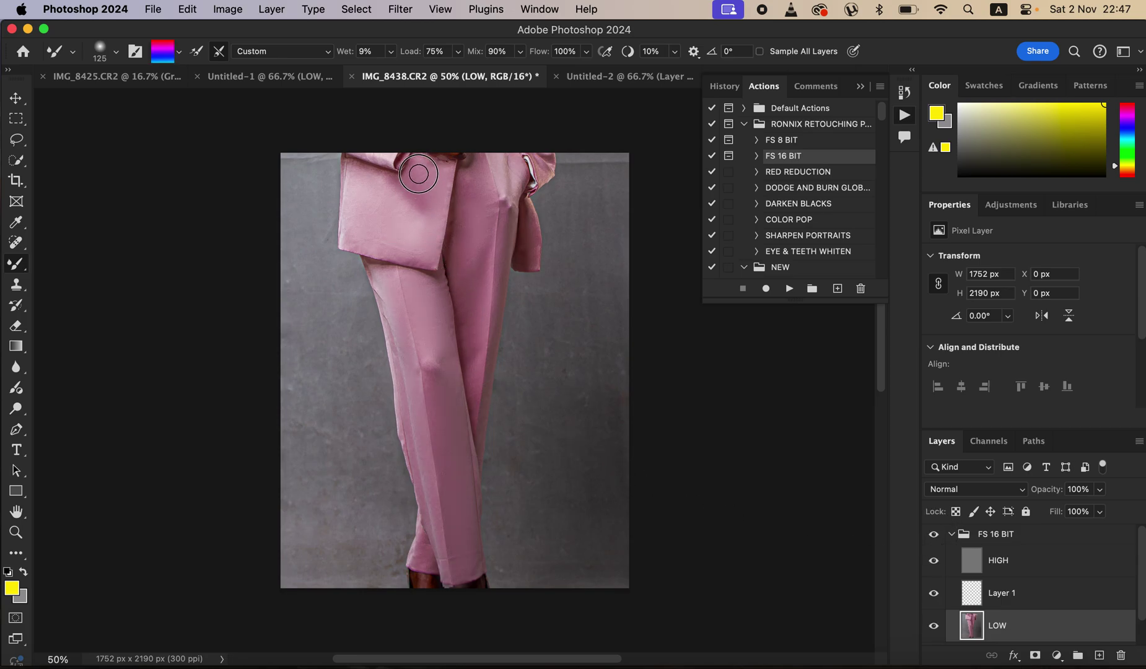
pyautogui.keyDown('alt'); pyautogui.click(436, 181); pyautogui.keyUp('alt')
# - On the HIGH layer, use the Clone Stamp to clone texture from a source point on the jacket
pyautogui.click(1025, 567)
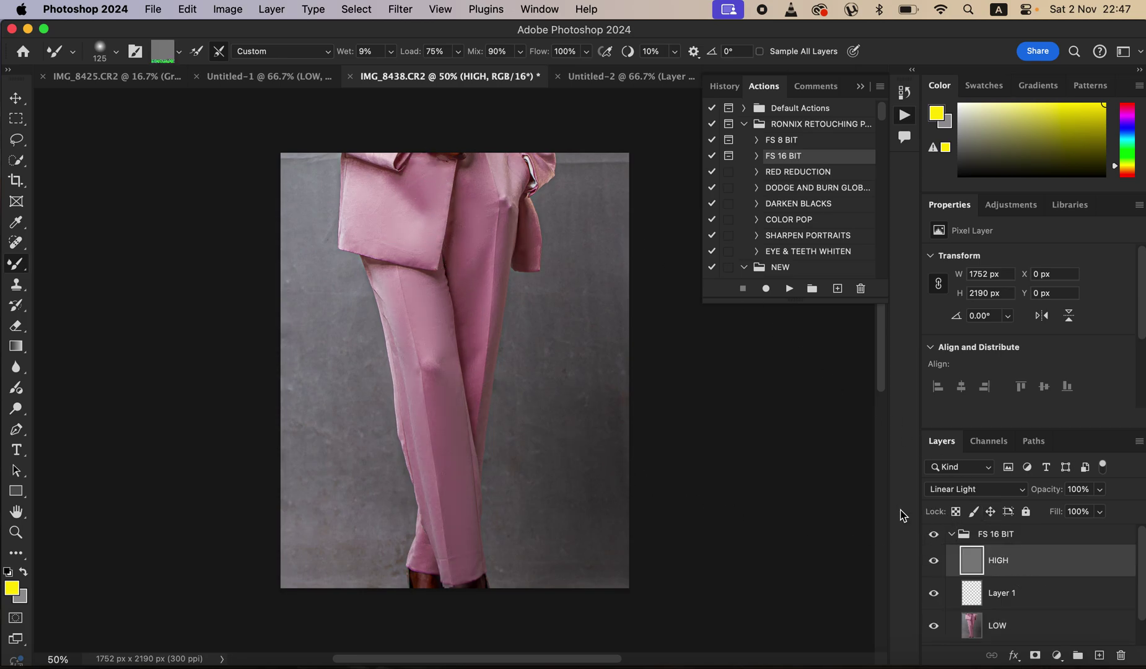
pyautogui.click(18, 287)
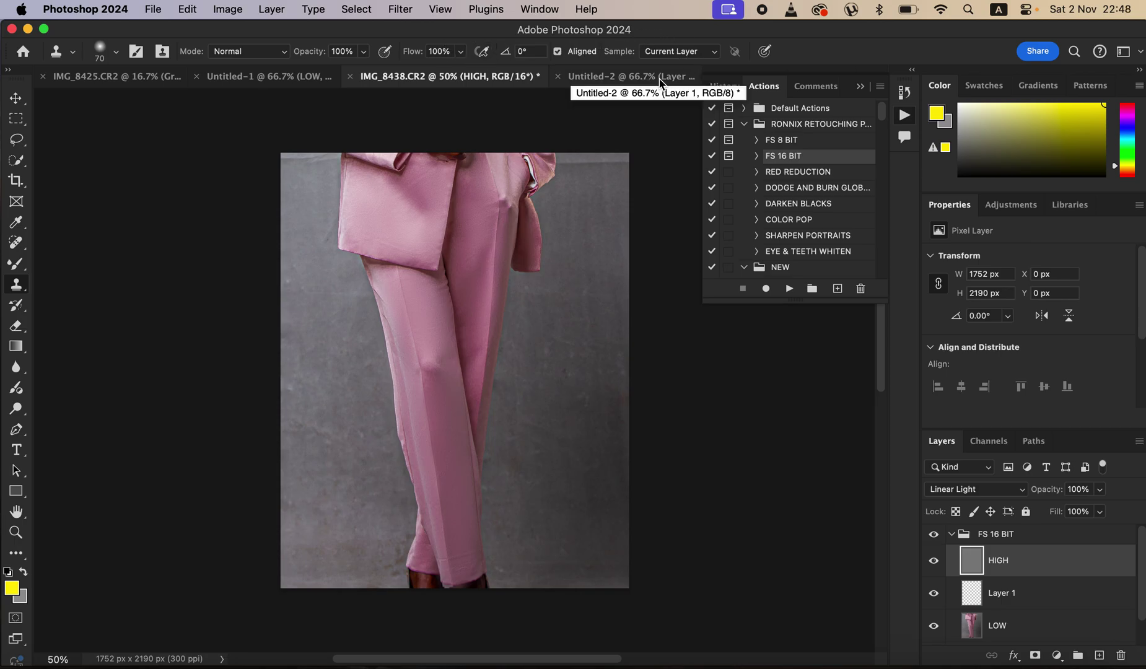
pyautogui.press('super+equal')
pyautogui.press('super+equal')
pyautogui.press('super+equal')
pyautogui.press('super+equal')
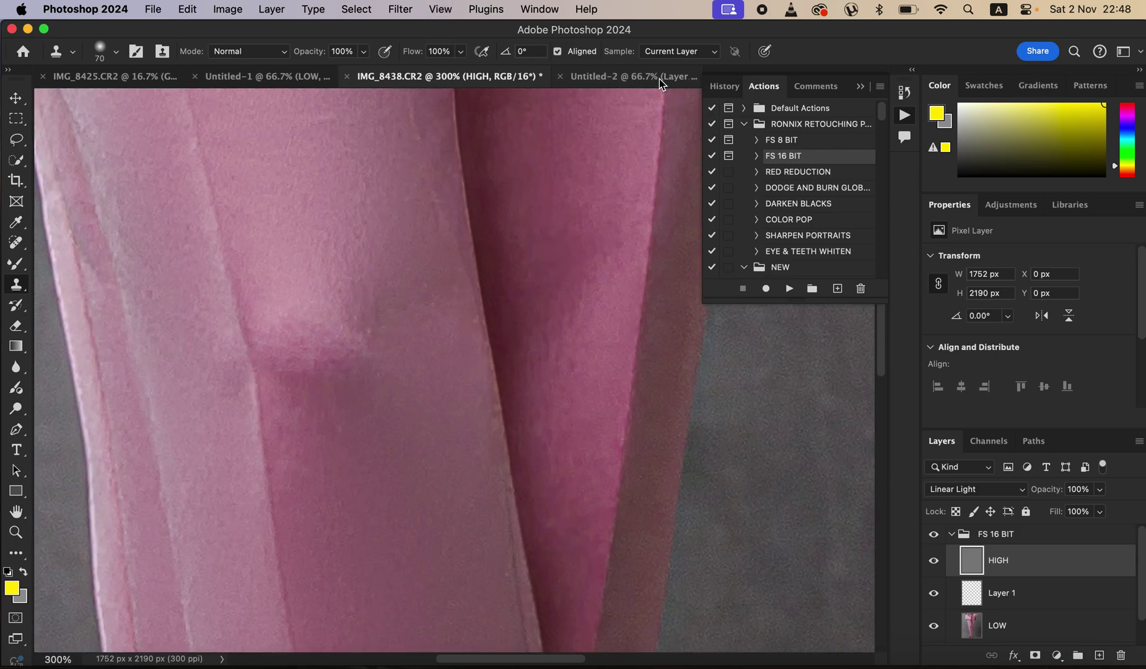
pyautogui.press('super+minus')
pyautogui.press('super+minus')
pyautogui.press('super+minus')
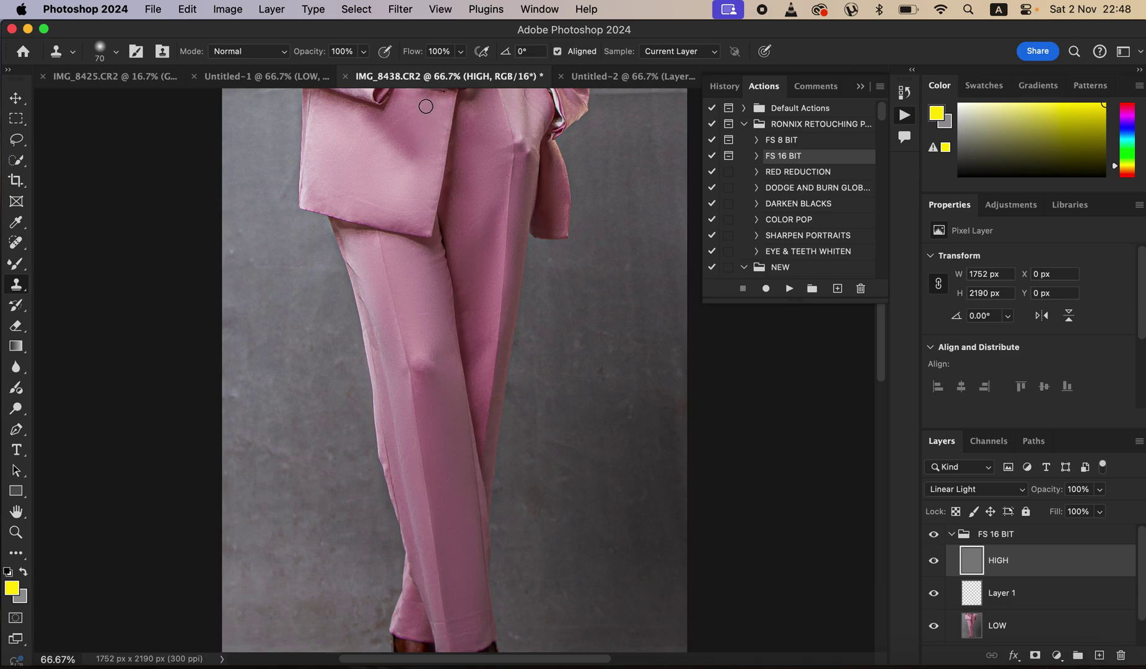
pyautogui.keyDown('alt'); pyautogui.click(422, 108); pyautogui.keyUp('alt')
pyautogui.moveTo(403, 124); pyautogui.dragTo(391, 151)
pyautogui.keyDown('alt'); pyautogui.click(394, 194); pyautogui.keyUp('alt')
# - Select and collapse the FS 16 BIT group, then toggle its visibility off and on
pyautogui.click(957, 537)
pyautogui.click(952, 536)
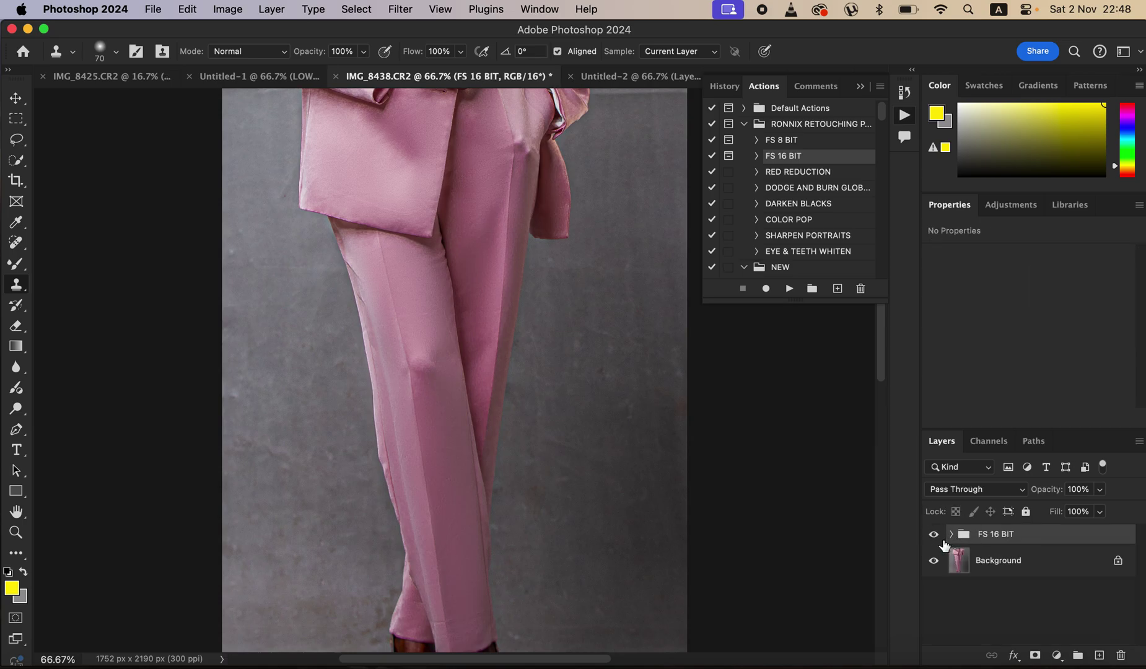
pyautogui.click(934, 535)
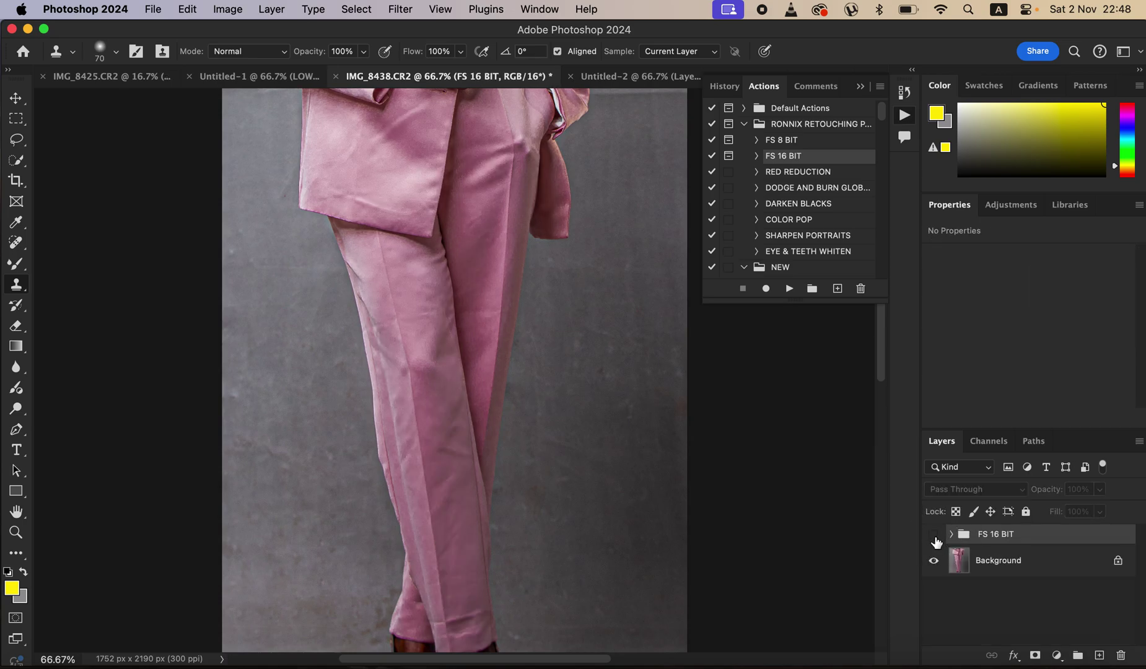
pyautogui.click(935, 538)
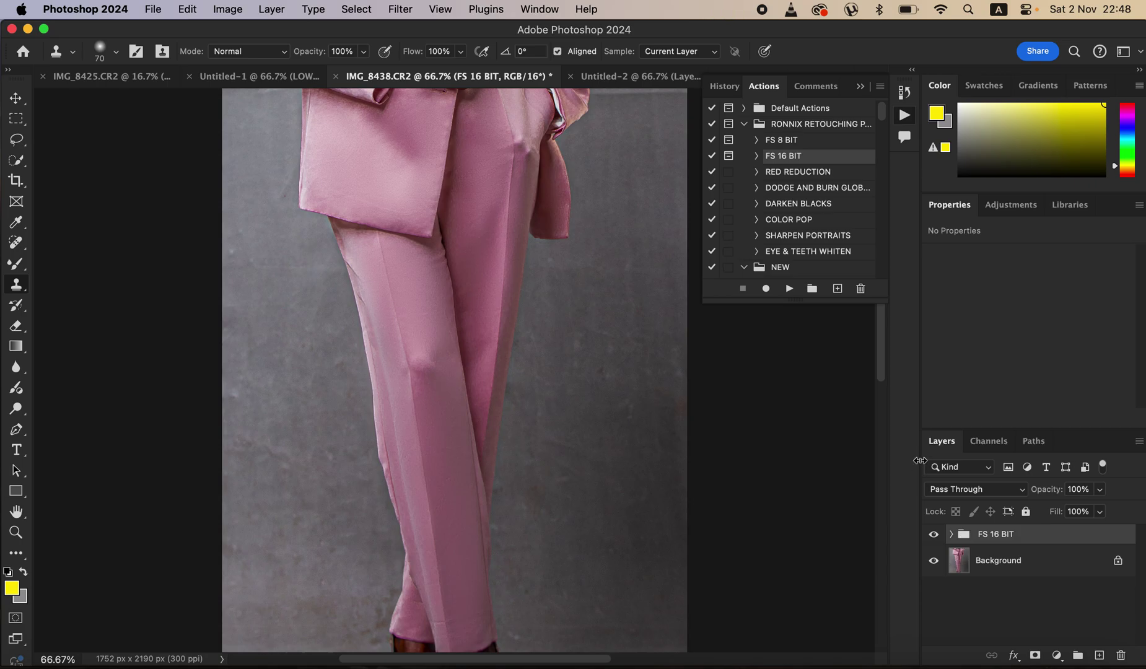
# - Stamp all visible layers into Layer 2 and load a 250 px Mixer Brush with backdrop grey
pyautogui.press('alt+shift+super+e')
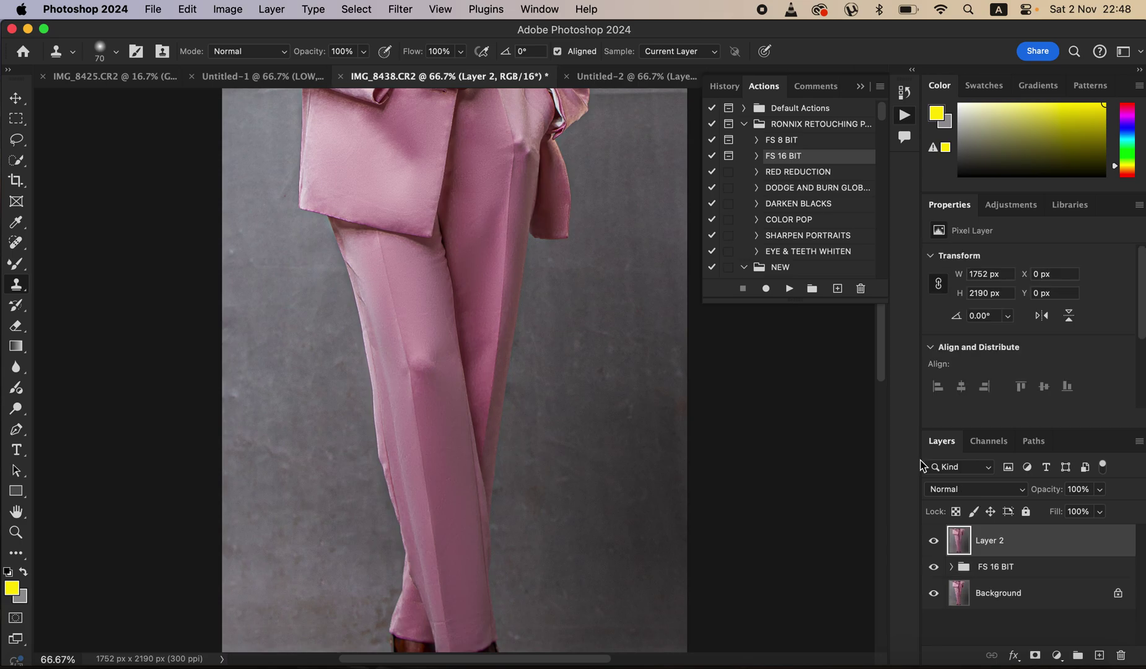
pyautogui.click(17, 265)
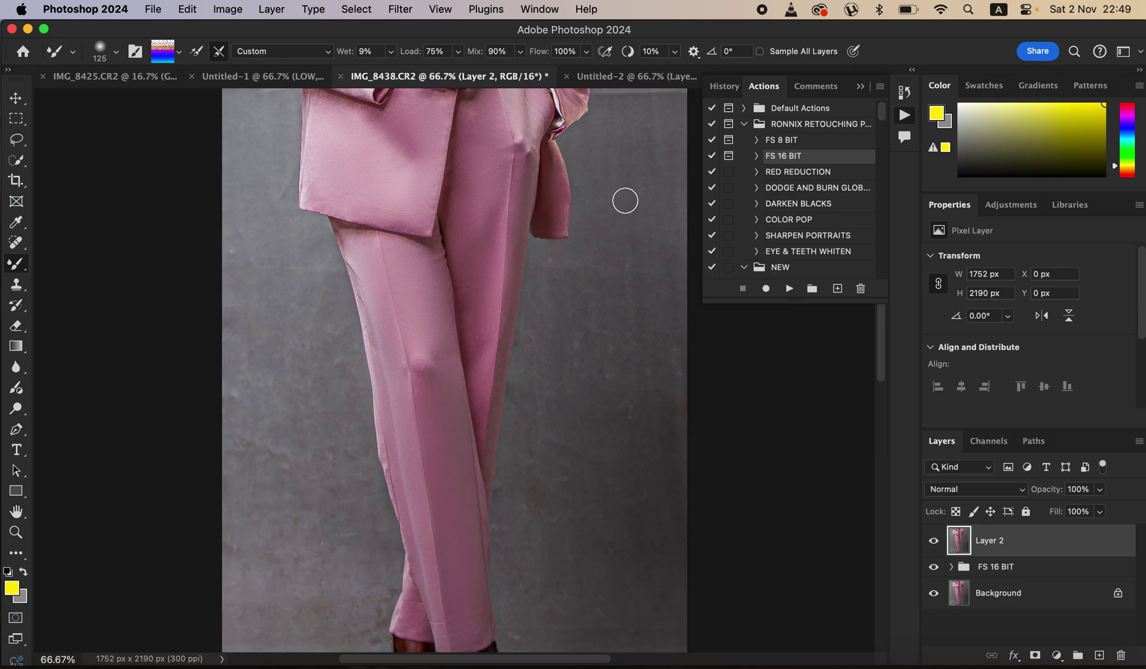
pyautogui.press(']')
pyautogui.press(']')
pyautogui.press(']')
pyautogui.press(']')
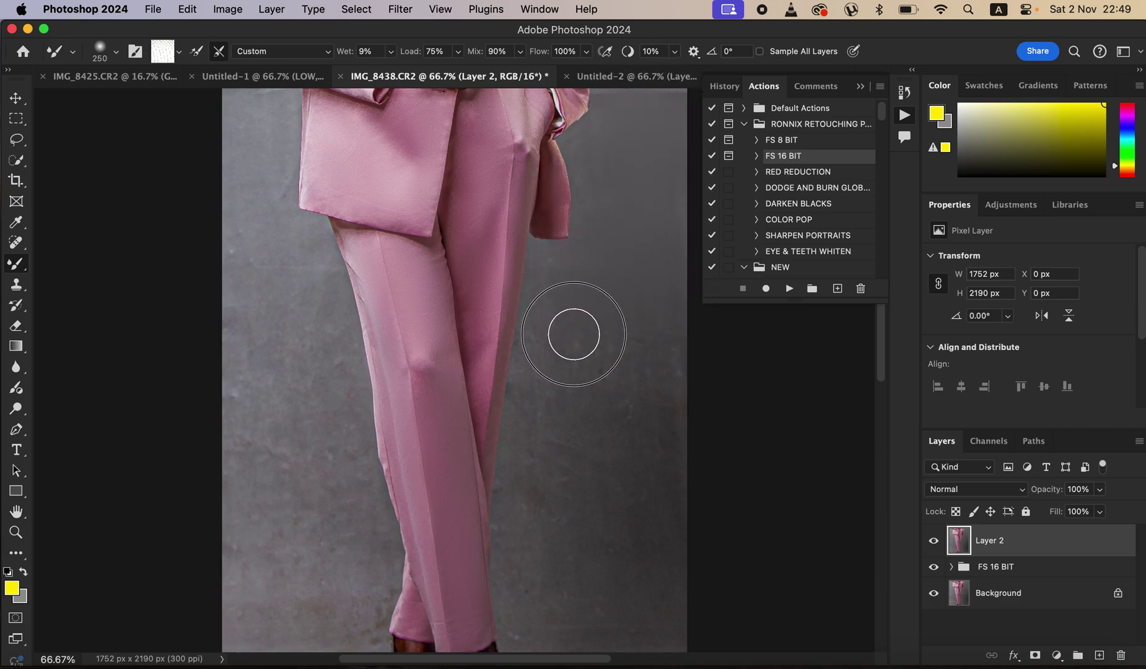
pyautogui.keyDown('alt'); pyautogui.click(626, 338); pyautogui.keyUp('alt')
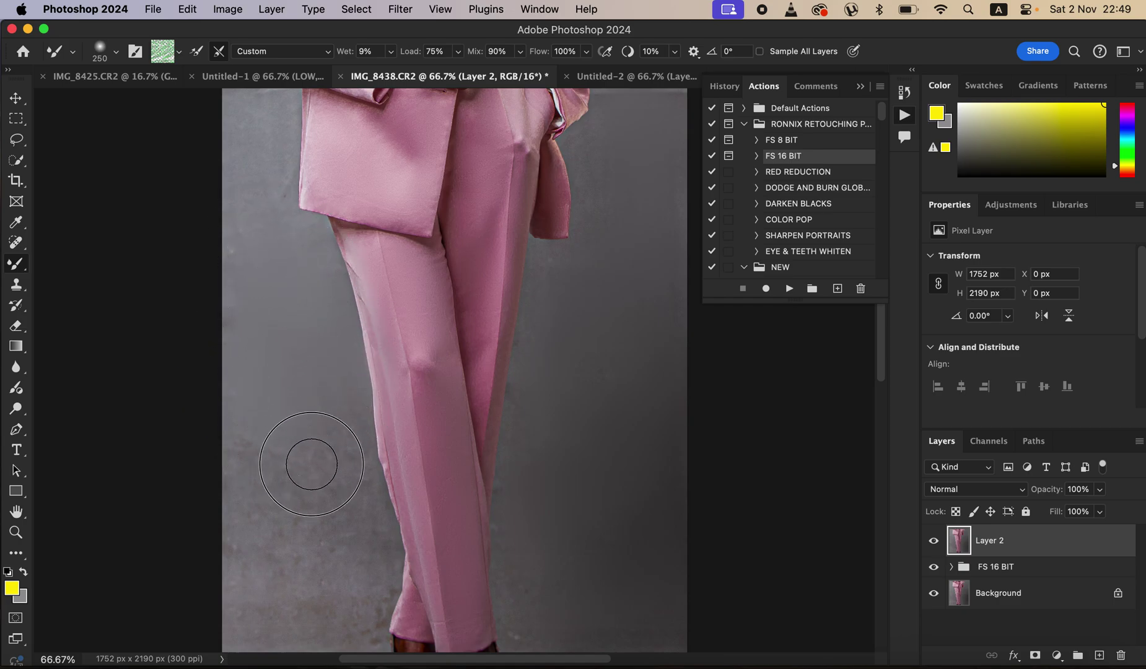
# - Smooth the mottled grey backdrop at the lower left, upper left and down the right side
pyautogui.moveTo(312, 464)
pyautogui.mouseDown()
pyautogui.moveTo(331, 409)
pyautogui.moveTo(340, 498)
pyautogui.moveTo(294, 492)
pyautogui.moveTo(277, 427)
pyautogui.moveTo(235, 472)
pyautogui.moveTo(327, 505)
pyautogui.moveTo(358, 532)
pyautogui.mouseUp()
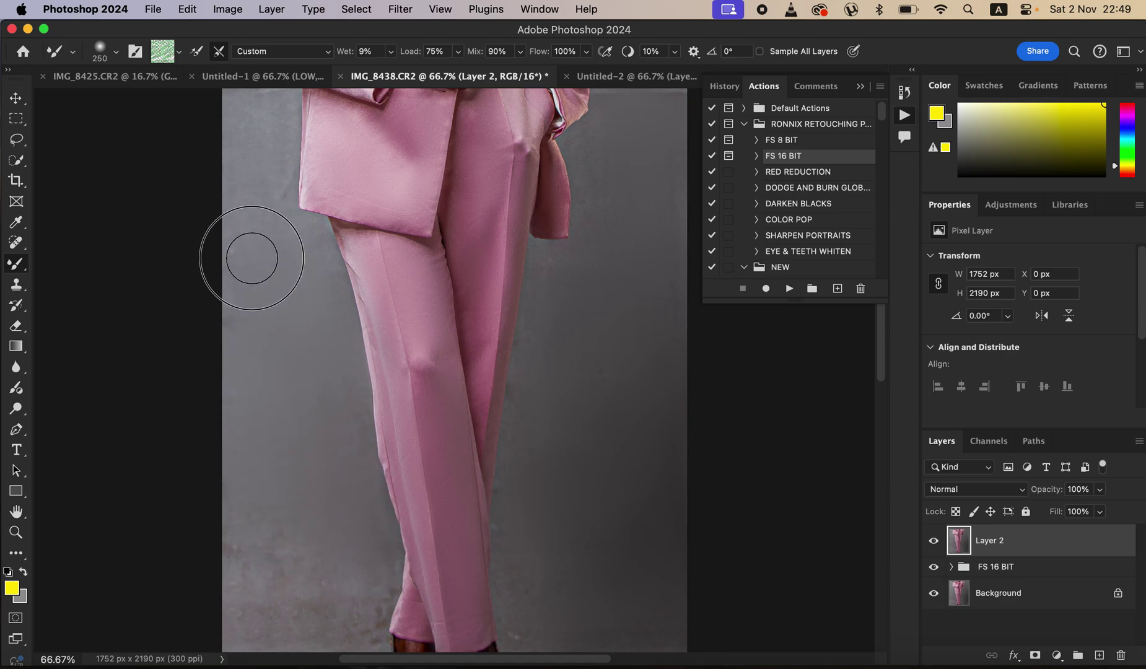
pyautogui.moveTo(251, 259)
pyautogui.mouseDown()
pyautogui.moveTo(260, 114)
pyautogui.moveTo(257, 156)
pyautogui.moveTo(272, 120)
pyautogui.moveTo(259, 156)
pyautogui.moveTo(260, 249)
pyautogui.moveTo(297, 291)
pyautogui.moveTo(241, 237)
pyautogui.moveTo(293, 516)
pyautogui.moveTo(280, 533)
pyautogui.moveTo(310, 552)
pyautogui.moveTo(302, 582)
pyautogui.moveTo(229, 536)
pyautogui.moveTo(251, 550)
pyautogui.moveTo(316, 548)
pyautogui.moveTo(327, 582)
pyautogui.moveTo(353, 581)
pyautogui.moveTo(358, 608)
pyautogui.moveTo(370, 588)
pyautogui.moveTo(302, 620)
pyautogui.moveTo(225, 613)
pyautogui.mouseUp()
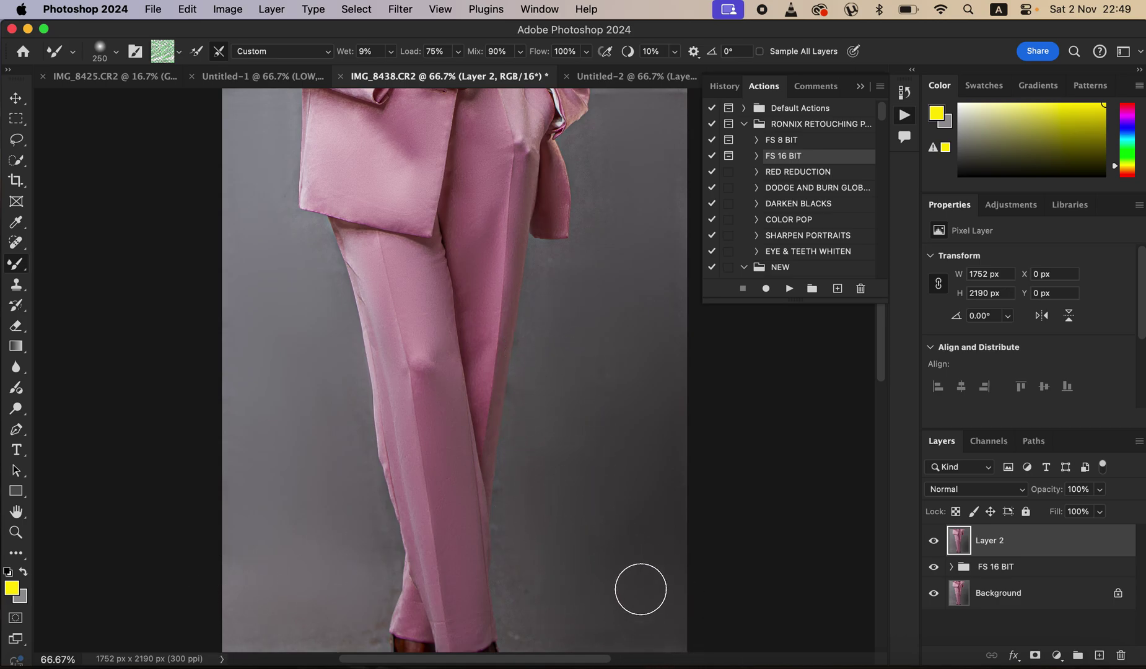
pyautogui.press('super+minus')
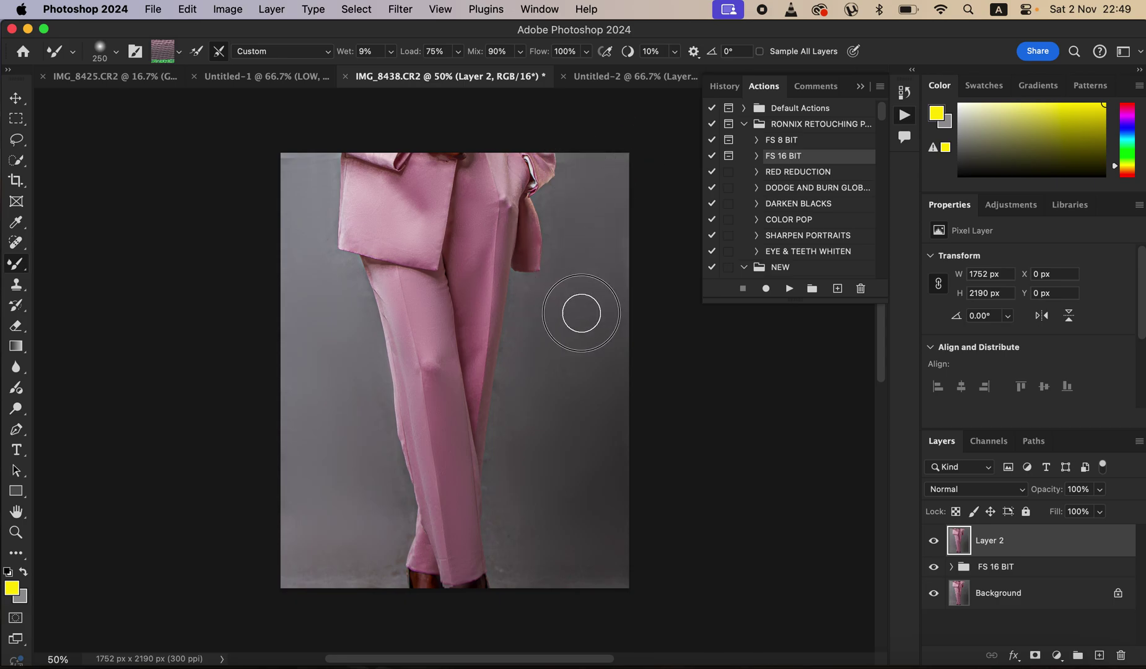
pyautogui.moveTo(587, 369)
pyautogui.mouseDown()
pyautogui.moveTo(552, 548)
pyautogui.moveTo(519, 527)
pyautogui.mouseUp()
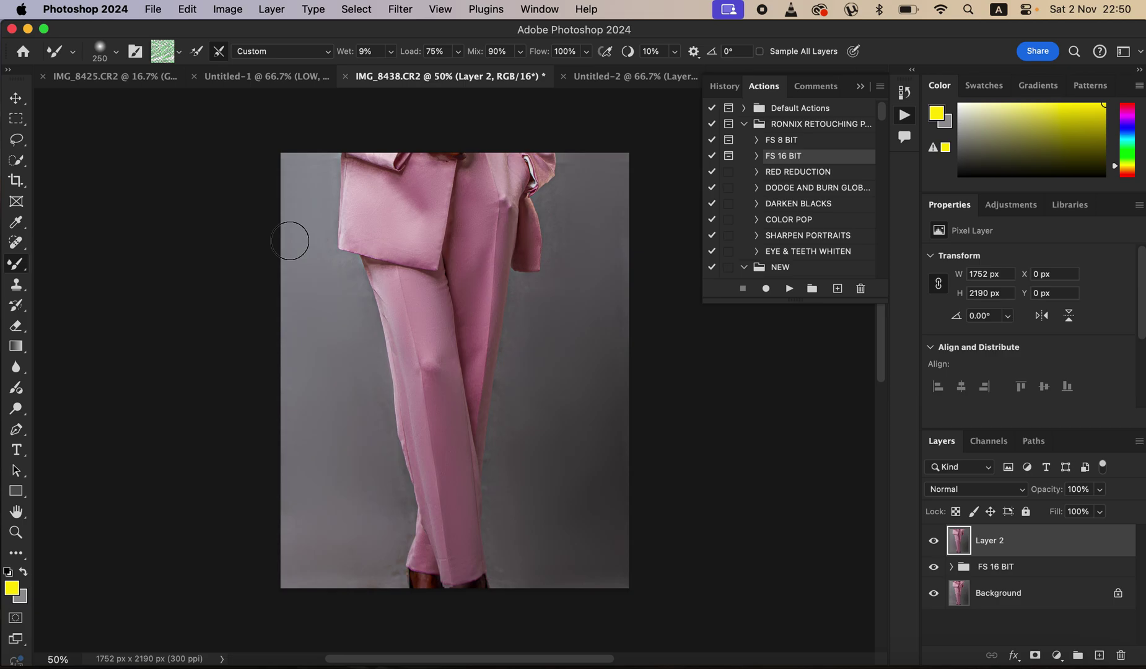
pyautogui.press('super+equal')
pyautogui.press('super+equal')
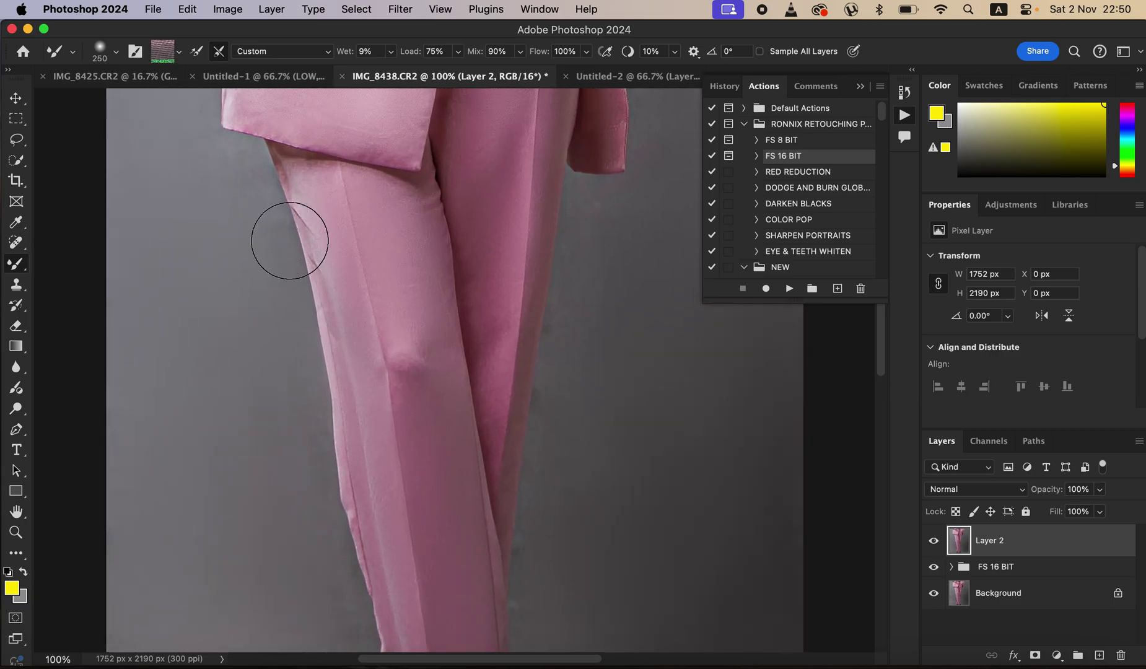
# - With a smaller Mixer Brush, even out the backdrop along the trouser edge and jacket hem
pyautogui.press('[')
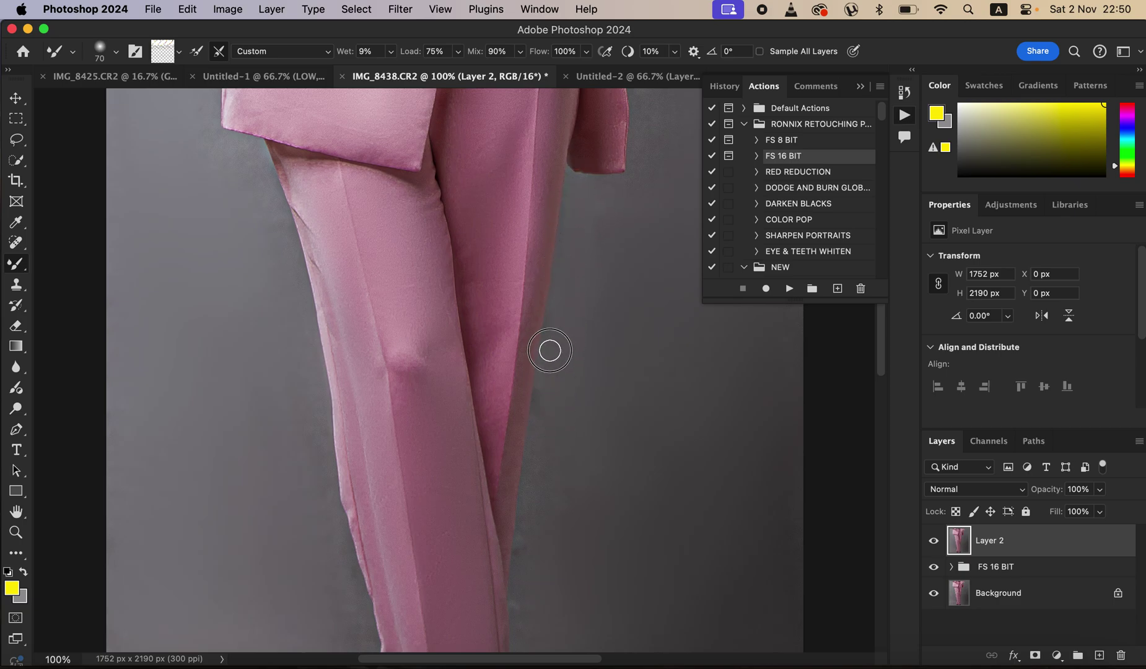
pyautogui.moveTo(550, 351)
pyautogui.mouseDown()
pyautogui.moveTo(538, 500)
pyautogui.moveTo(537, 480)
pyautogui.moveTo(527, 499)
pyautogui.moveTo(526, 607)
pyautogui.mouseUp()
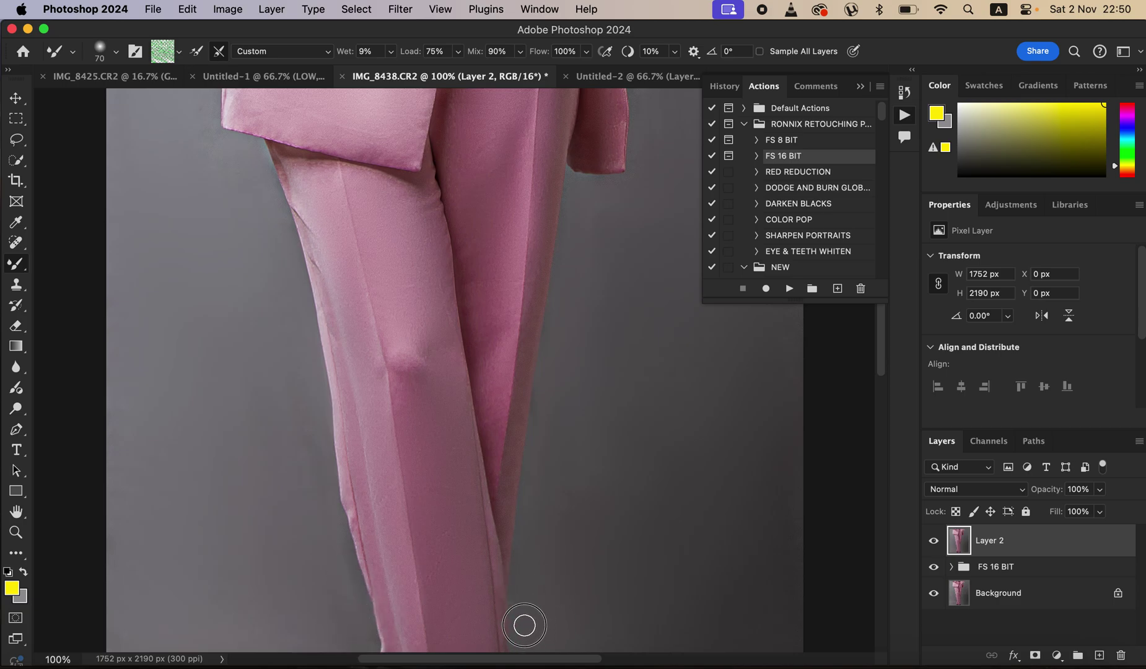
pyautogui.scroll(-5, 561, 421)
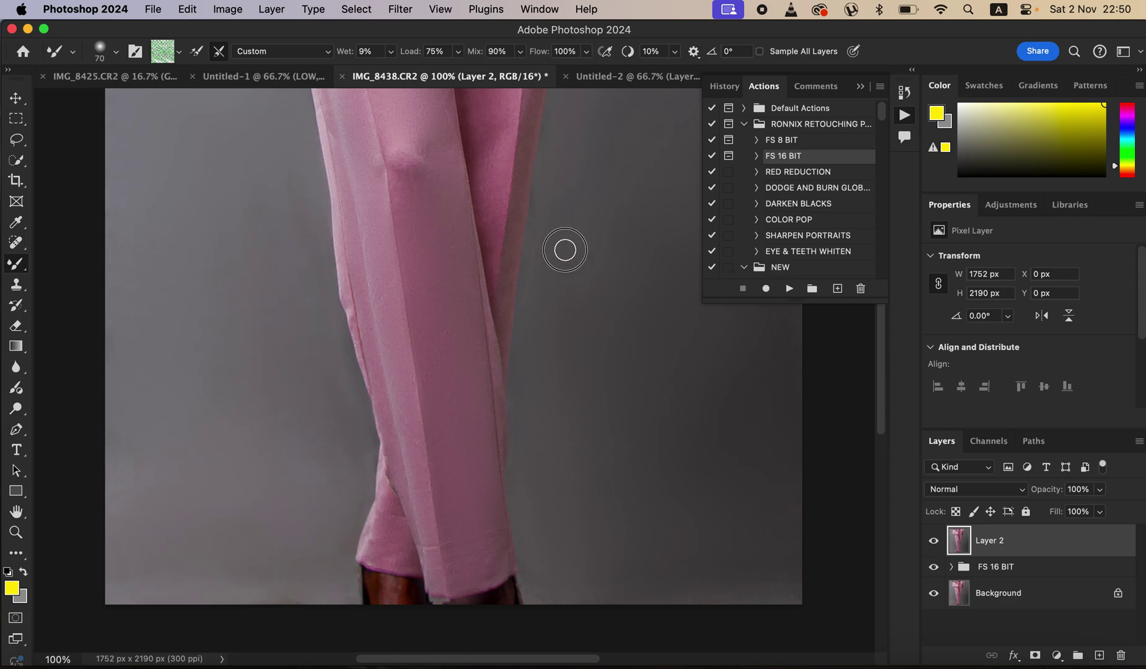
pyautogui.moveTo(560, 269); pyautogui.dragTo(588, 517)
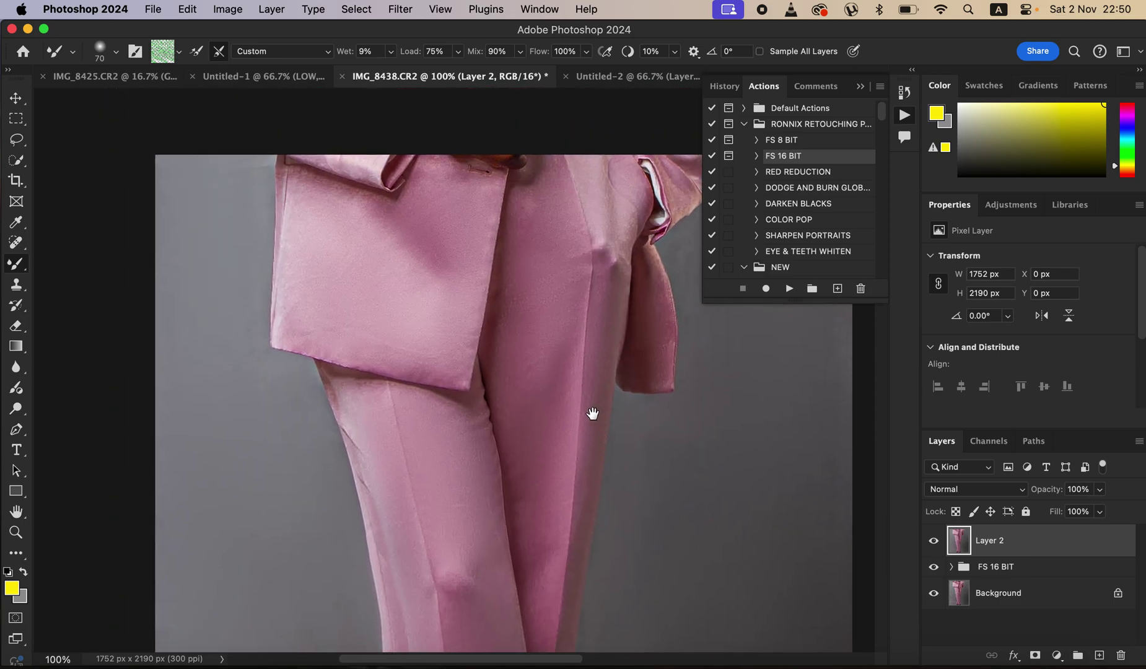
pyautogui.moveTo(593, 413); pyautogui.dragTo(597, 428)
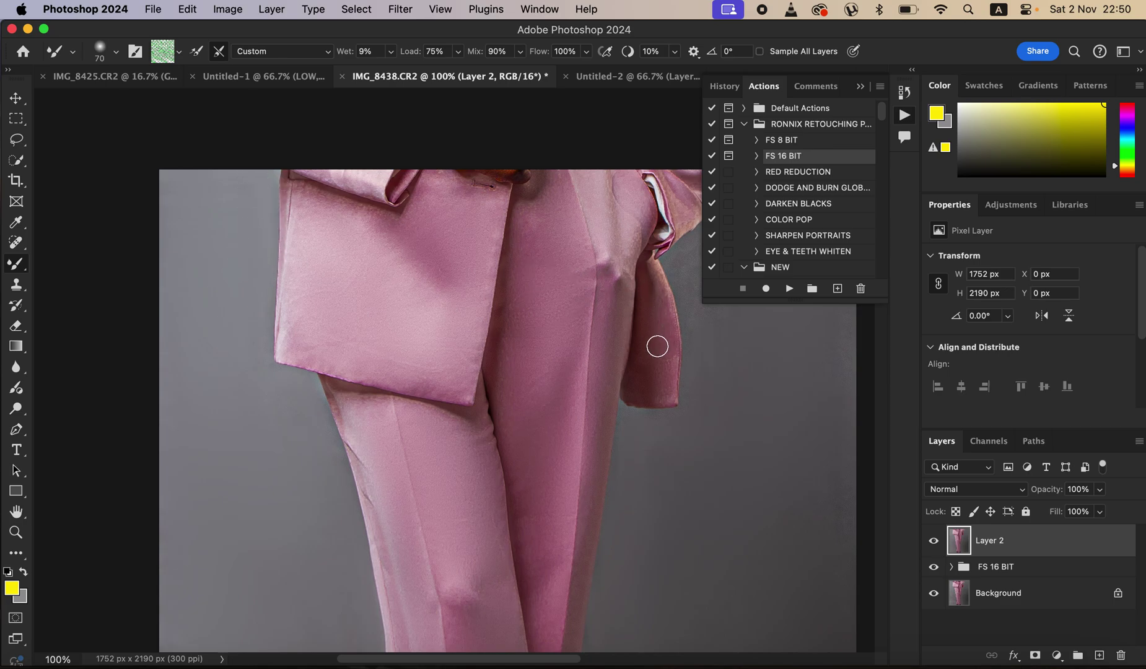
pyautogui.moveTo(646, 339); pyautogui.dragTo(508, 338)
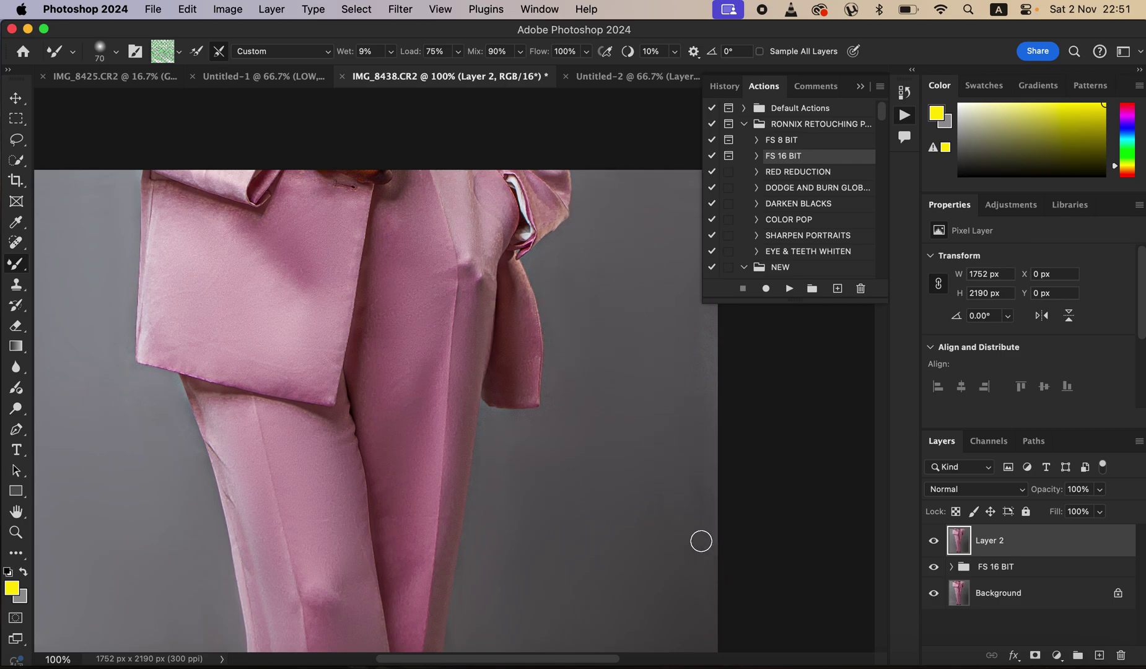
pyautogui.press('super+minus')
pyautogui.press('super+minus')
pyautogui.press('super+minus')
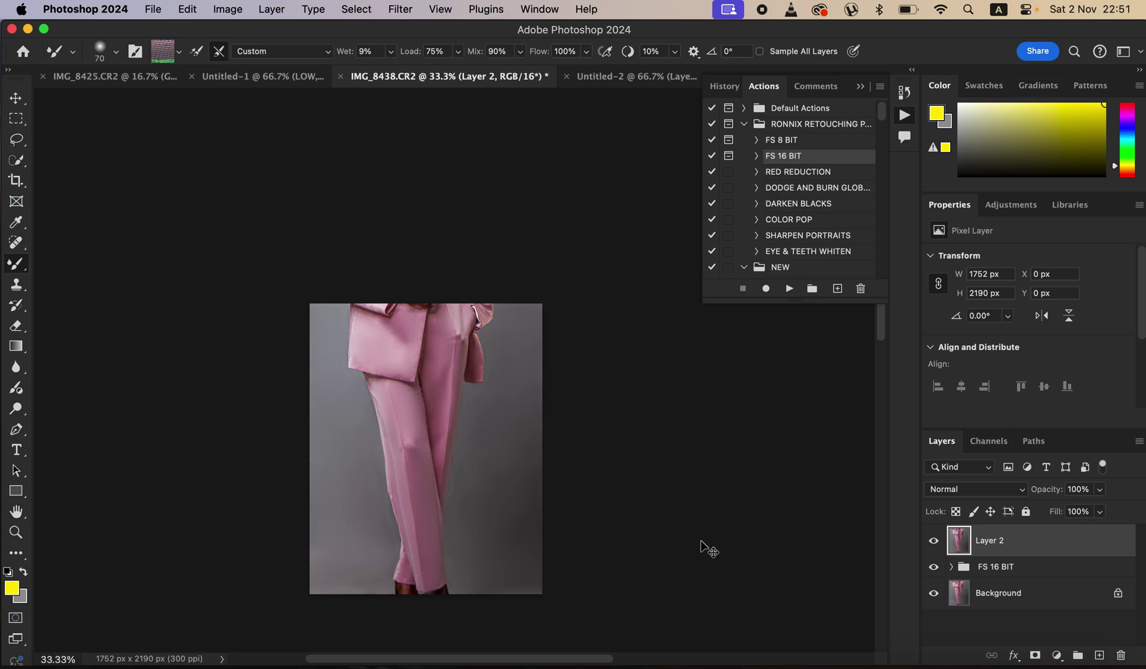
pyautogui.click(933, 596)
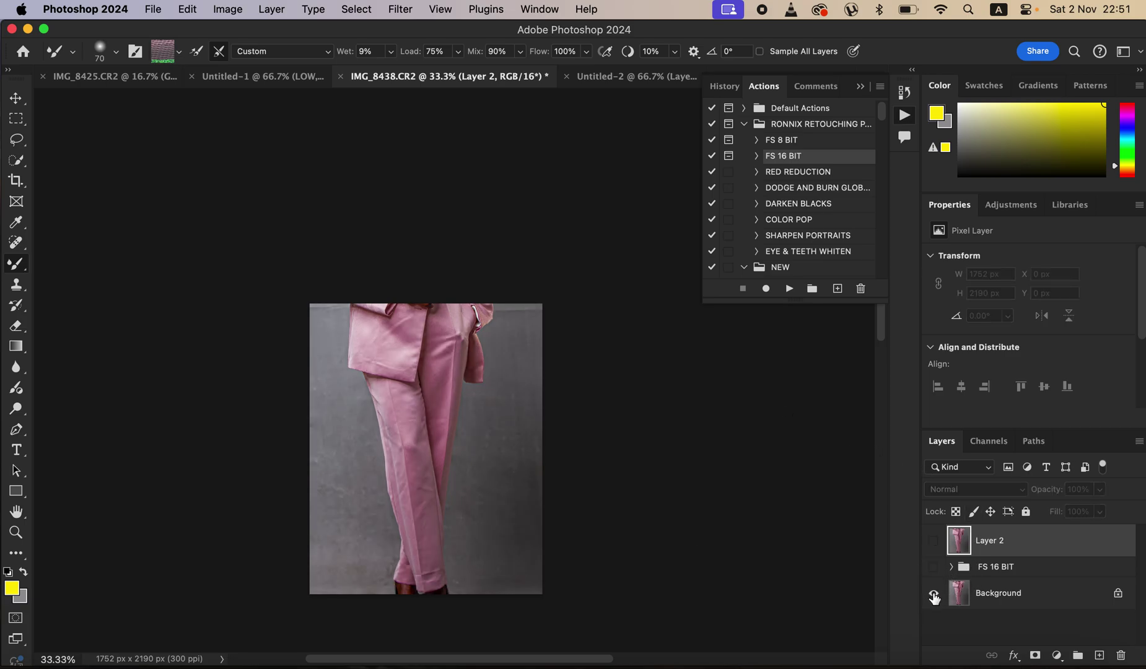
pyautogui.click(934, 596)
pyautogui.click(936, 596)
pyautogui.click(937, 596)
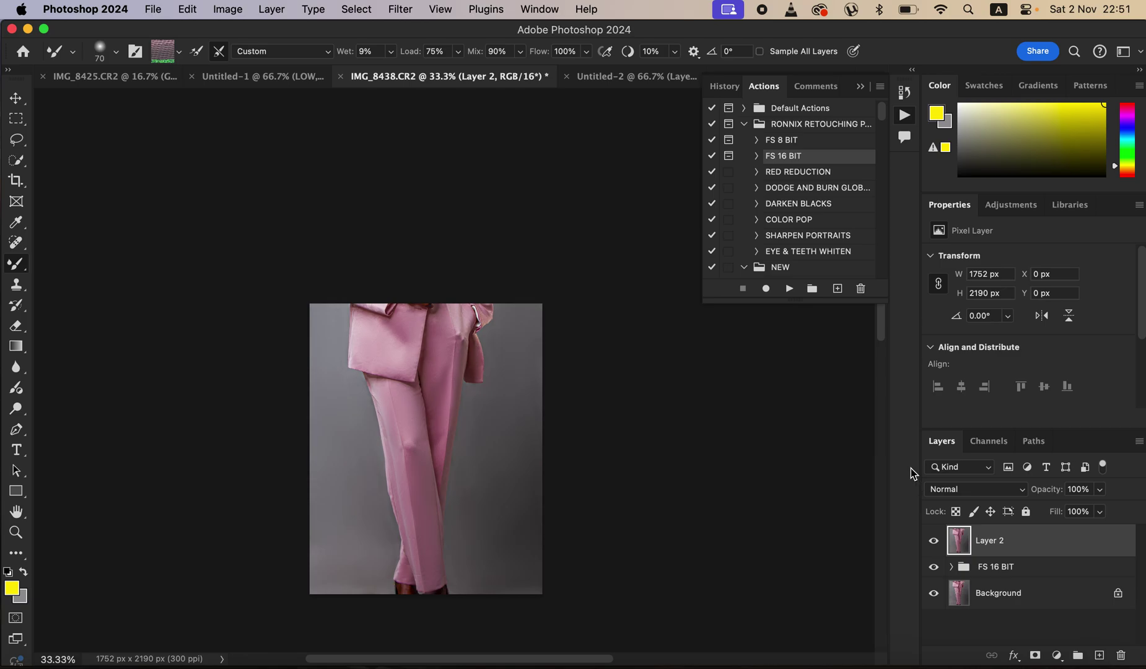